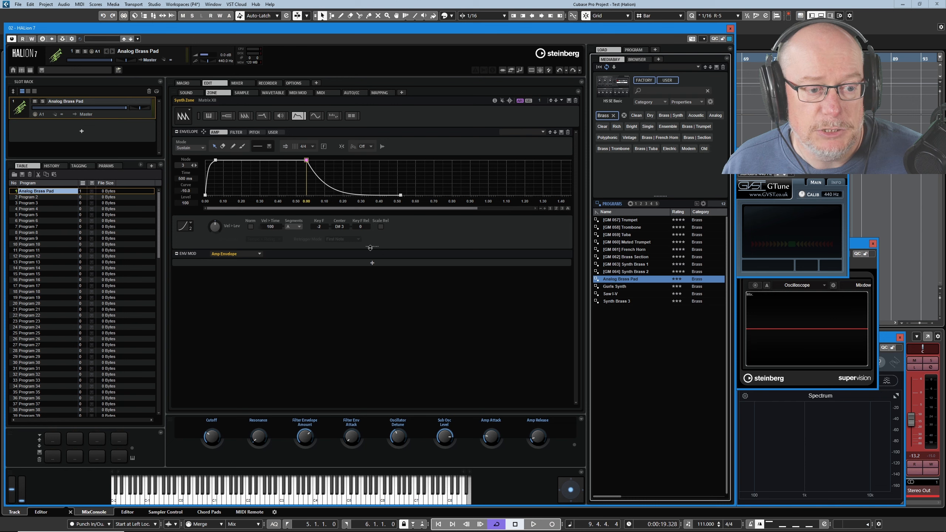
Step: Enlarge the amp envelope graph and lengthen the attack to about 835 ms by moving the second node
{"action": "left_click_drag", "start_coordinate": [370, 247], "coordinate": [370, 292]}
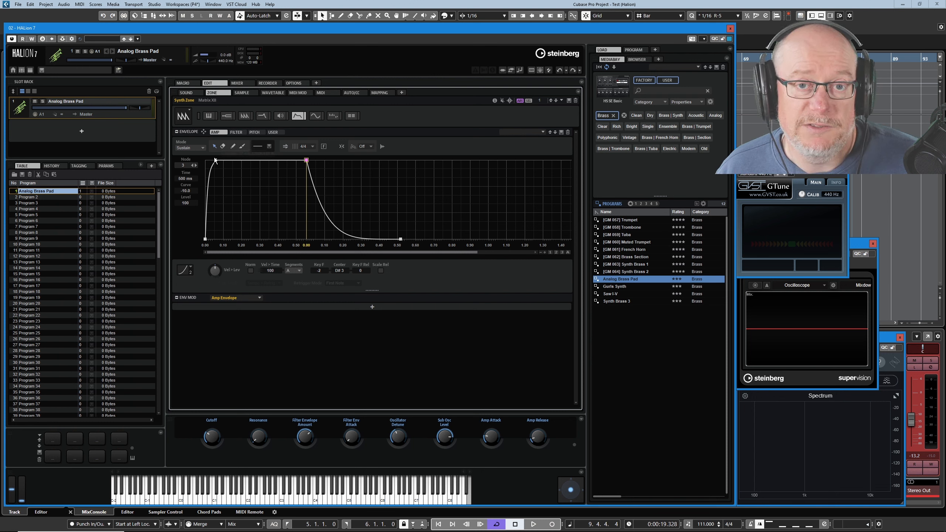
{"action": "mouse_move", "coordinate": [204, 239]}
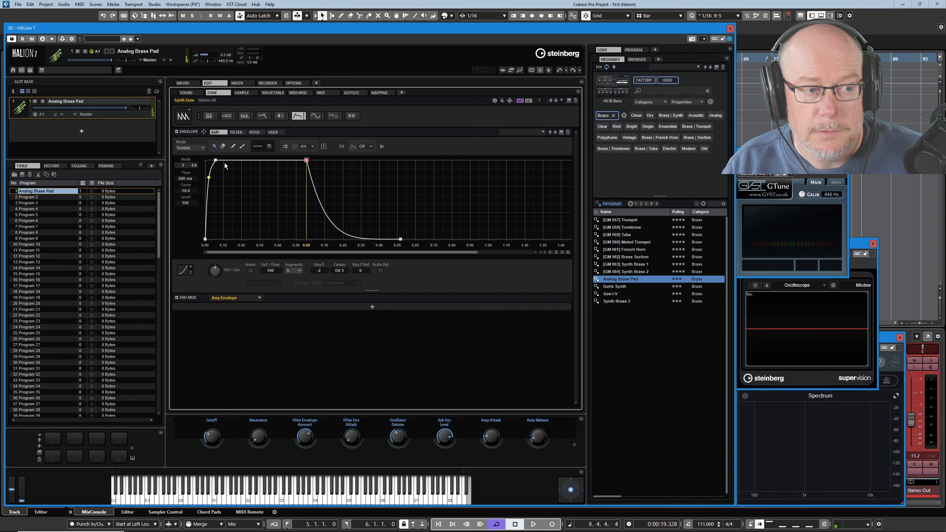
{"action": "left_click_drag", "start_coordinate": [215, 160], "coordinate": [262, 160]}
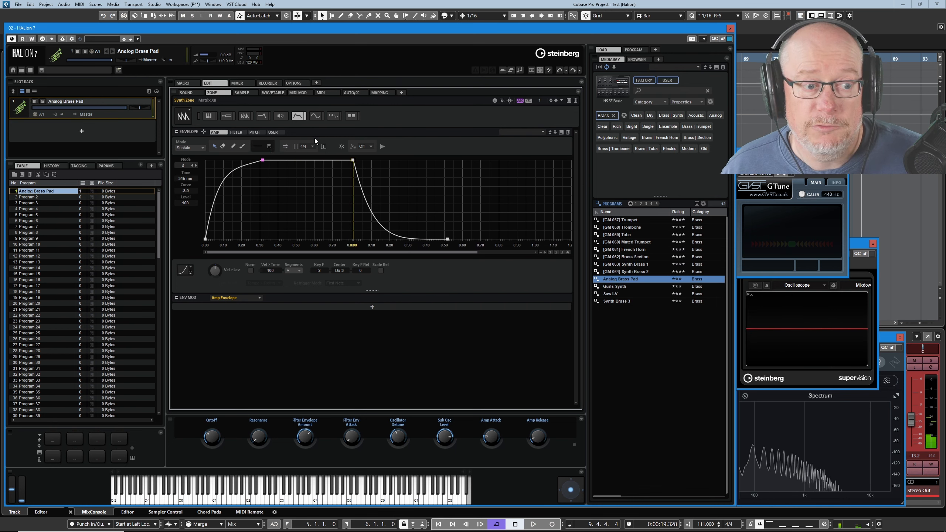
{"action": "left_click_drag", "start_coordinate": [263, 160], "coordinate": [357, 161]}
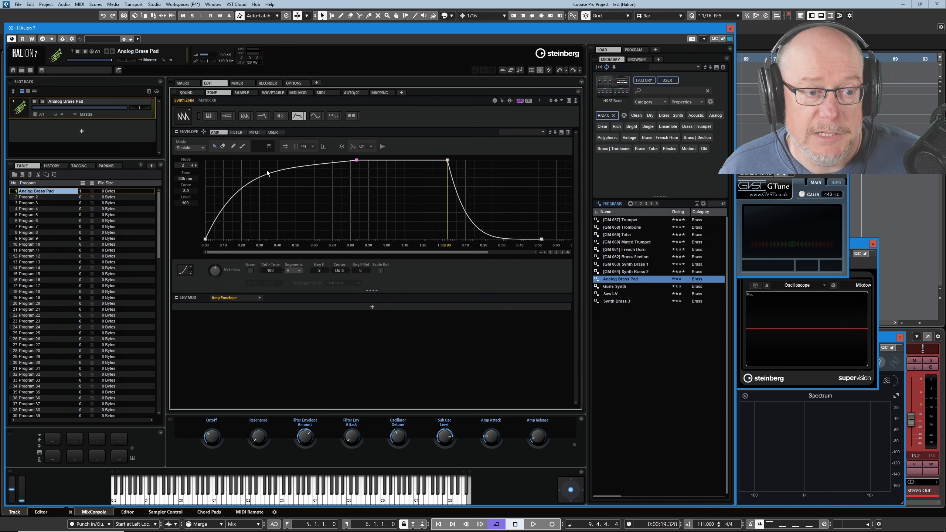
Step: Bend the attack segment inward to a curve of about 4.8 and lengthen the attack to about 1153 ms
{"action": "mouse_move", "coordinate": [268, 173]}
{"action": "left_mouse_down"}
{"action": "mouse_move", "coordinate": [264, 197]}
{"action": "mouse_move", "coordinate": [263, 183]}
{"action": "left_mouse_up"}
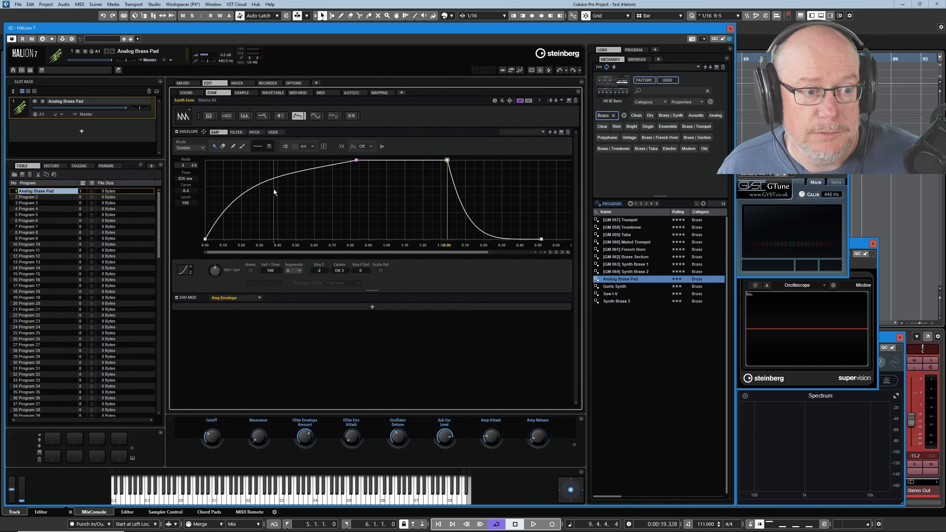
{"action": "left_click", "coordinate": [274, 177], "text": "ctrl"}
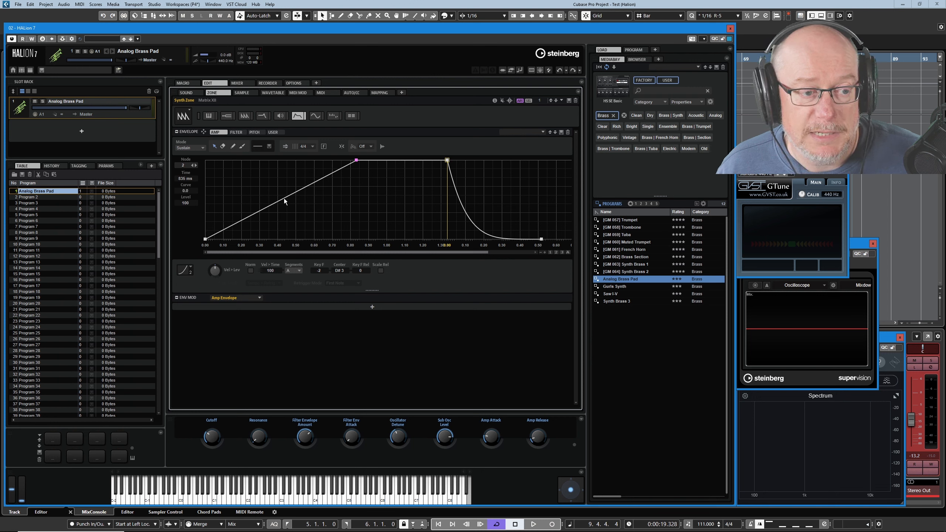
{"action": "left_click_drag", "start_coordinate": [284, 198], "coordinate": [284, 203]}
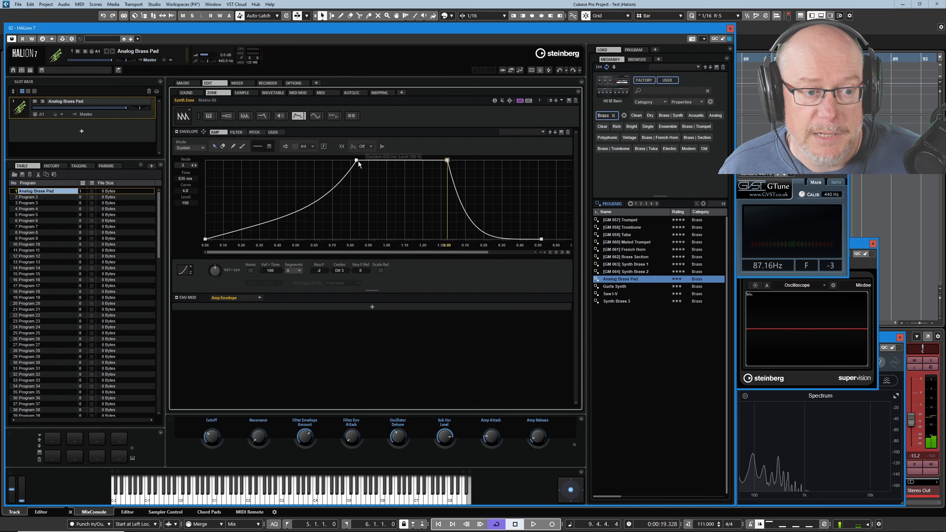
{"action": "left_click_drag", "start_coordinate": [357, 161], "coordinate": [415, 161]}
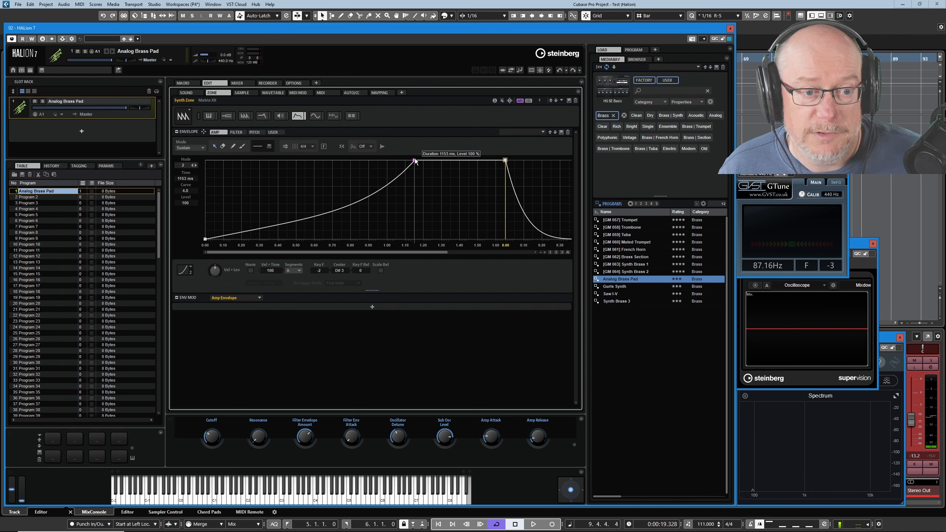
{"action": "left_click_drag", "start_coordinate": [415, 161], "coordinate": [414, 162]}
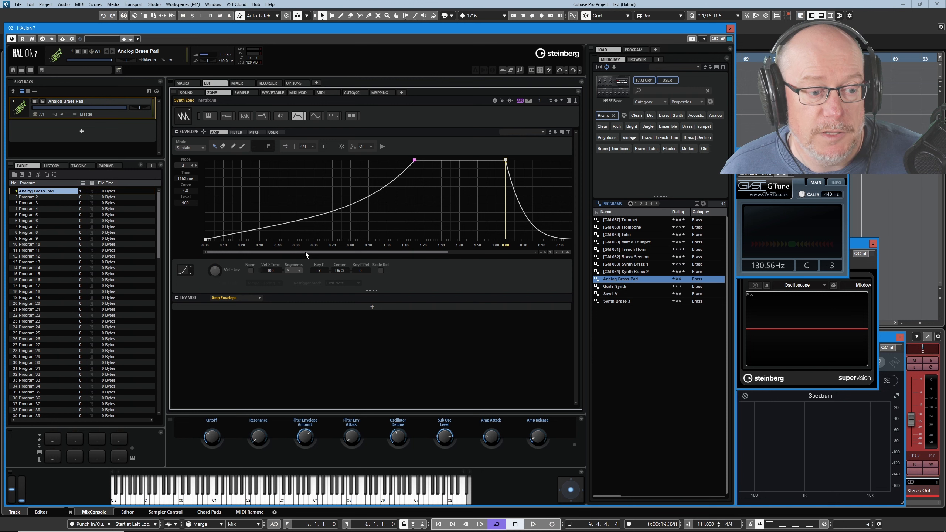
Step: Try the velocity-to-time control on all envelope segments and restore it to Attack only
{"action": "double_click", "coordinate": [271, 270]}
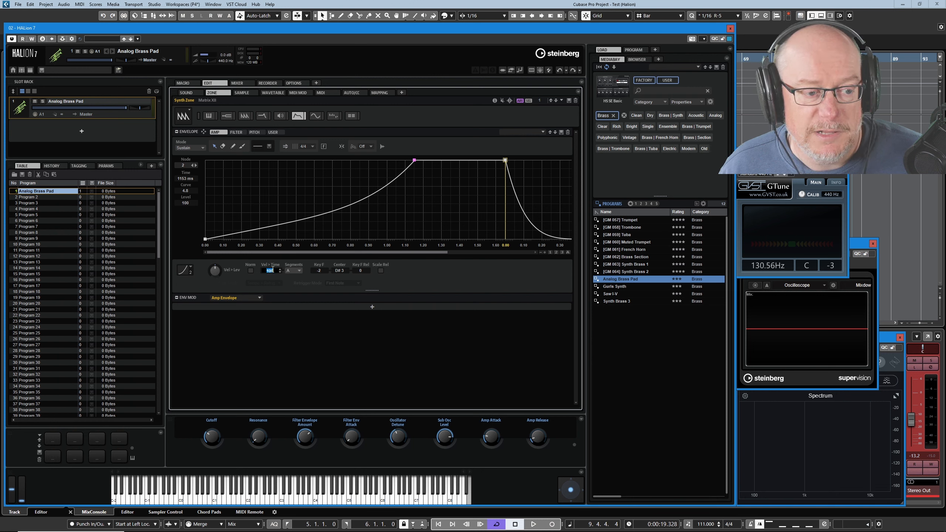
{"action": "type", "text": "0"}
{"action": "key", "text": "Return"}
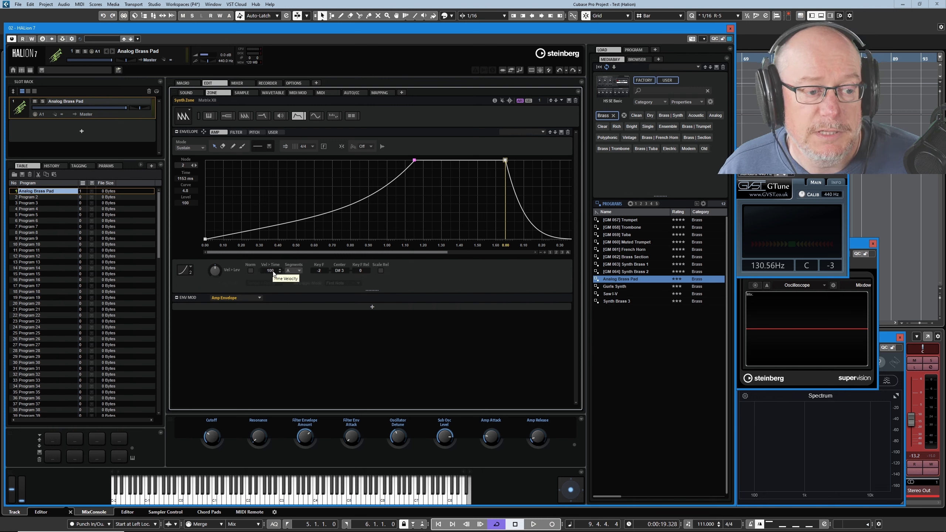
{"action": "left_click", "coordinate": [295, 270]}
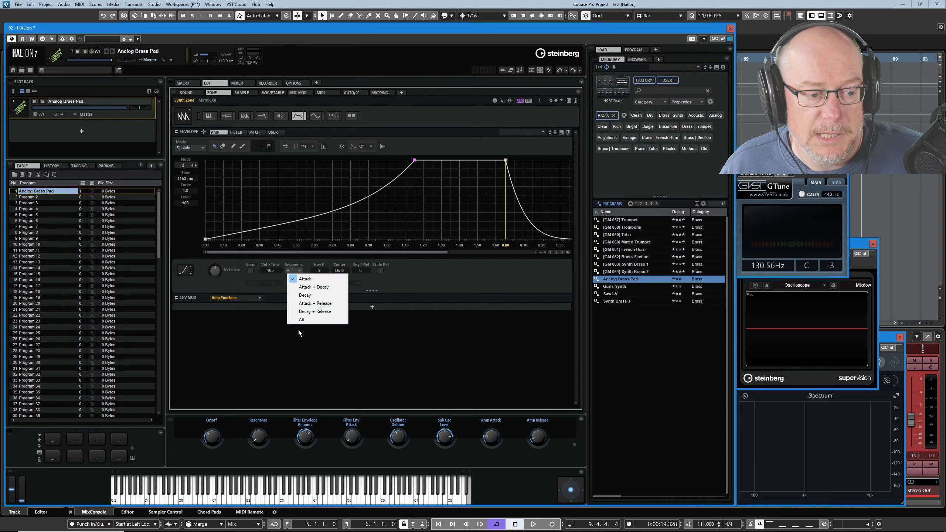
{"action": "left_click", "coordinate": [310, 319]}
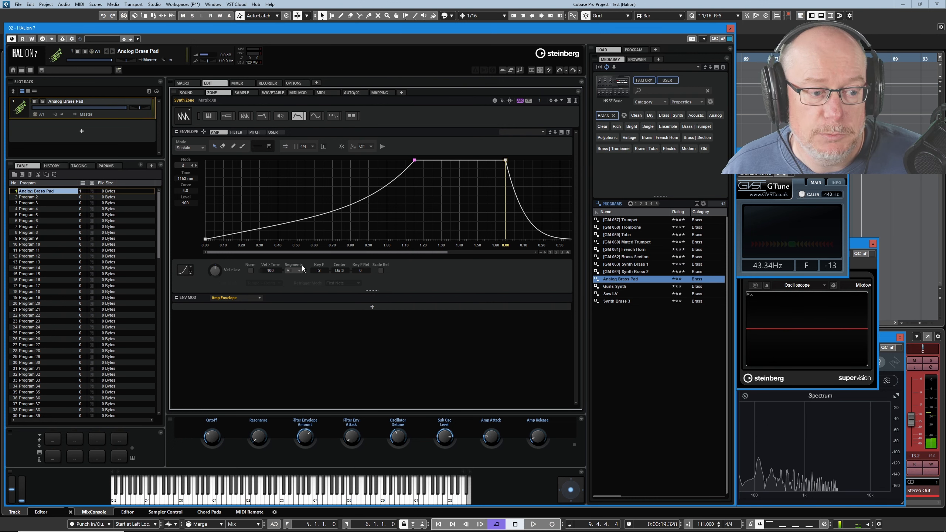
{"action": "left_click", "coordinate": [293, 271]}
{"action": "left_click", "coordinate": [302, 279]}
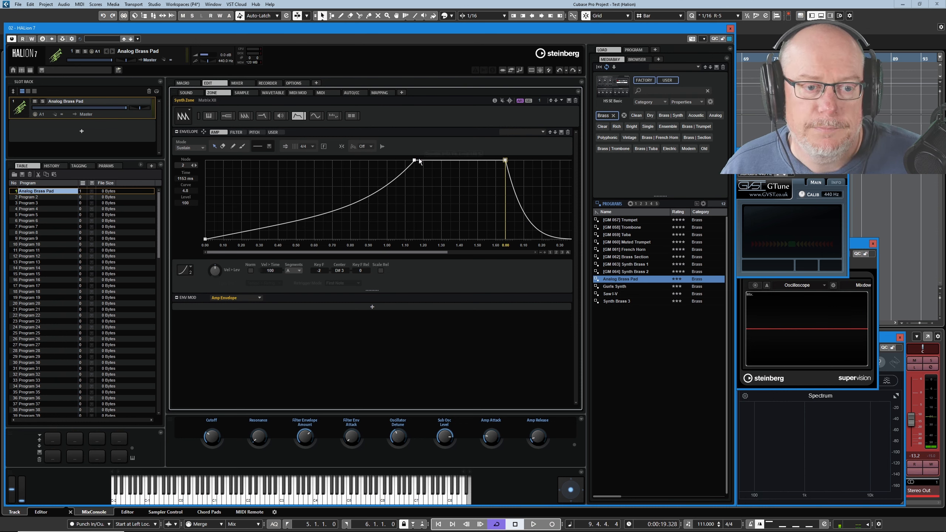
Step: Shorten the attack to about 548 ms and add two nodes before the sustain node at levels of about 43 and 94
{"action": "left_click_drag", "start_coordinate": [415, 161], "coordinate": [326, 161]}
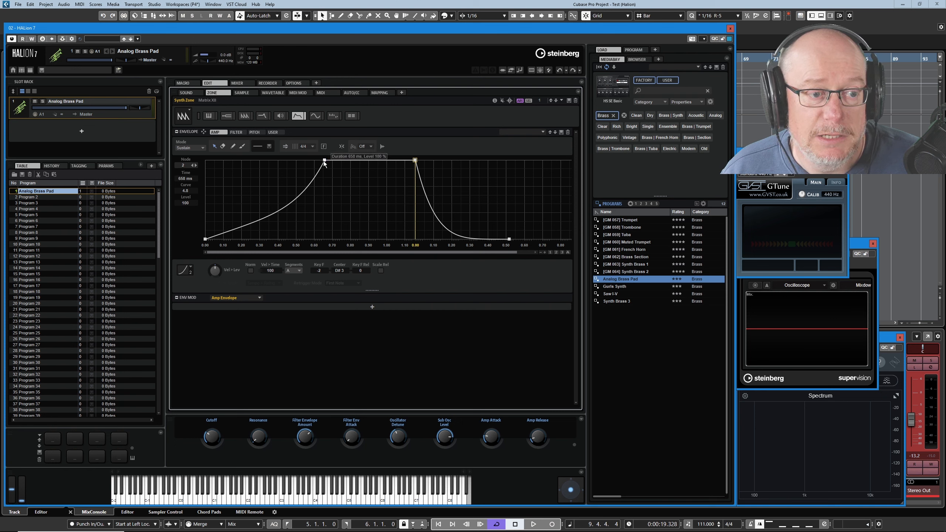
{"action": "left_click_drag", "start_coordinate": [325, 161], "coordinate": [304, 161]}
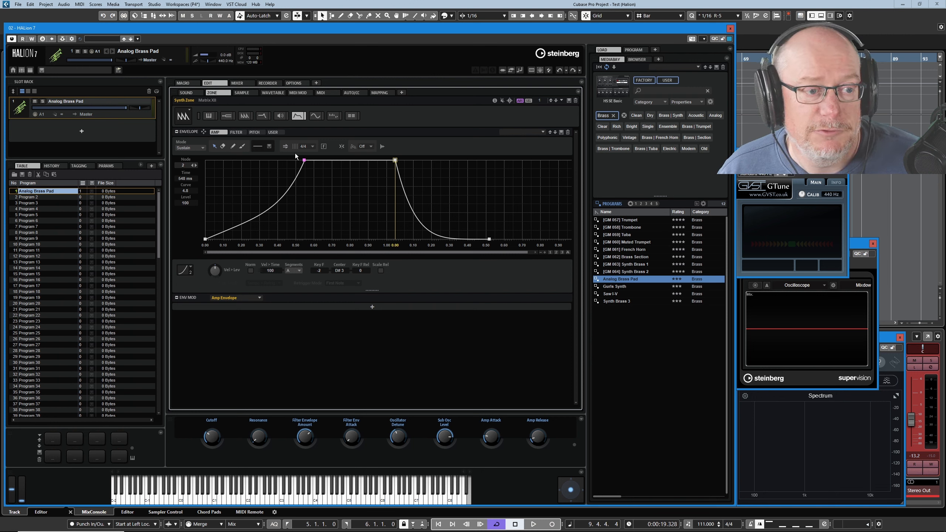
{"action": "double_click", "coordinate": [337, 206]}
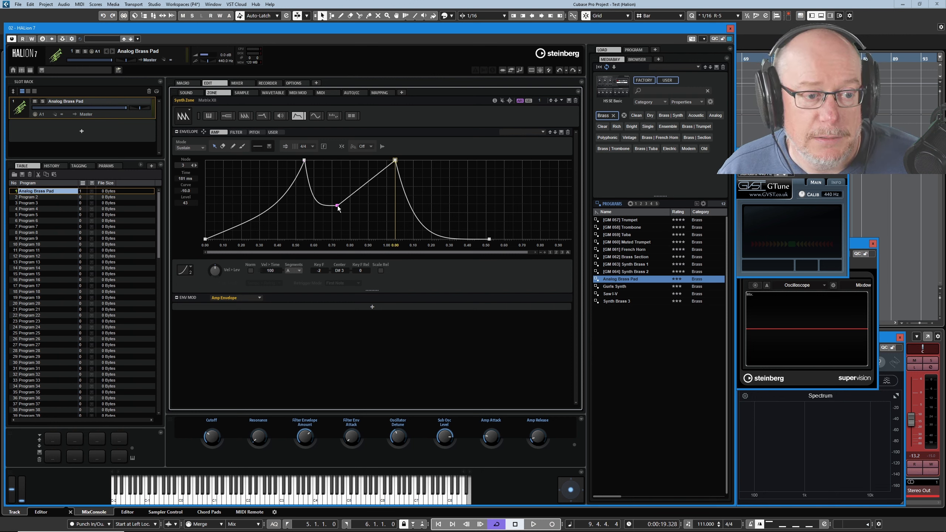
{"action": "double_click", "coordinate": [369, 165]}
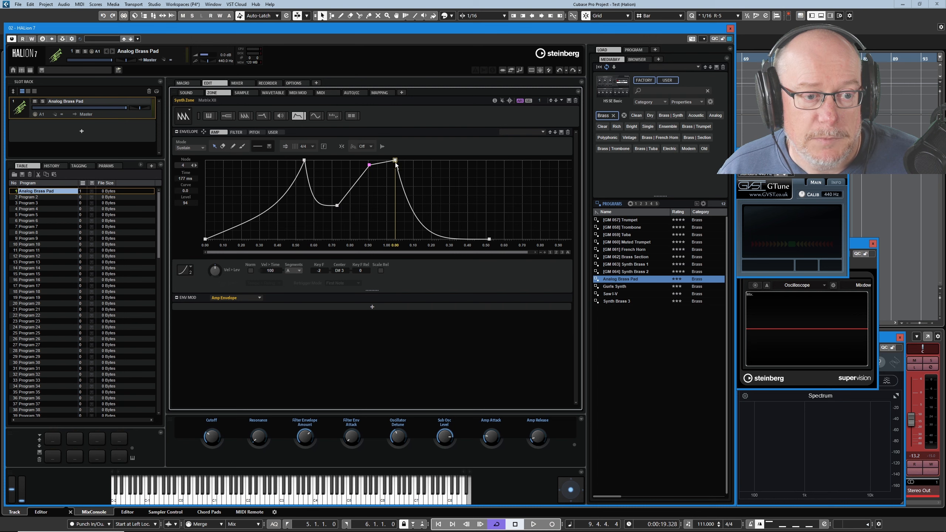
Step: Move the sustain node further out and add three nodes before it at levels of about 36, 86 and 50
{"action": "left_click_drag", "start_coordinate": [395, 161], "coordinate": [514, 173]}
{"action": "double_click", "coordinate": [433, 212]}
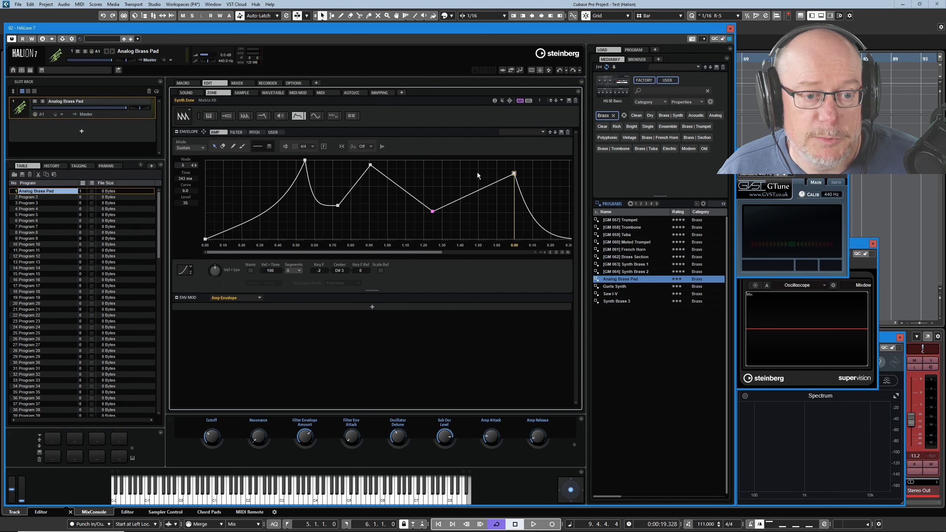
{"action": "double_click", "coordinate": [477, 172]}
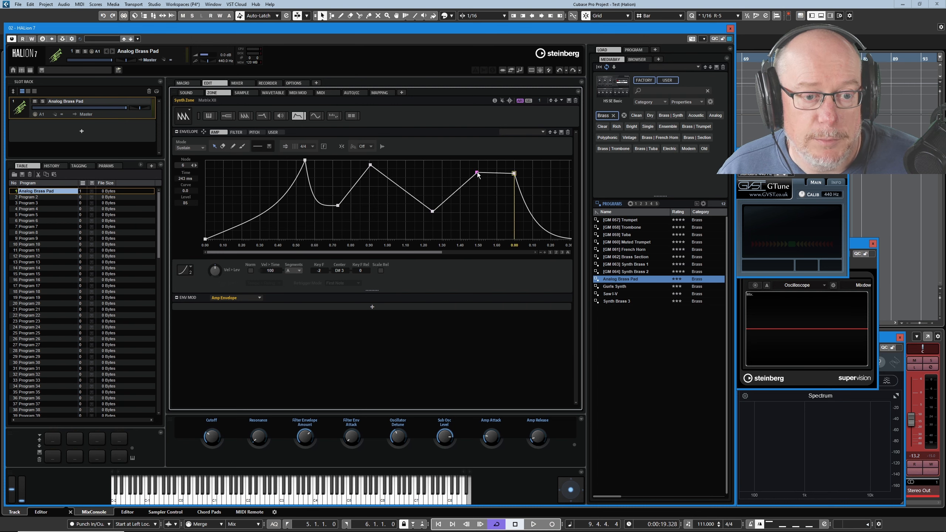
{"action": "left_click", "coordinate": [514, 174]}
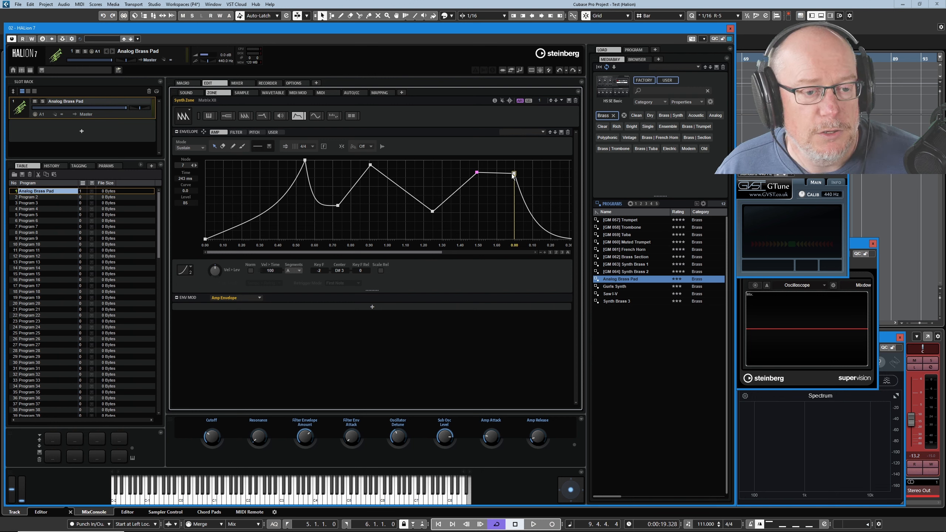
{"action": "double_click", "coordinate": [390, 200]}
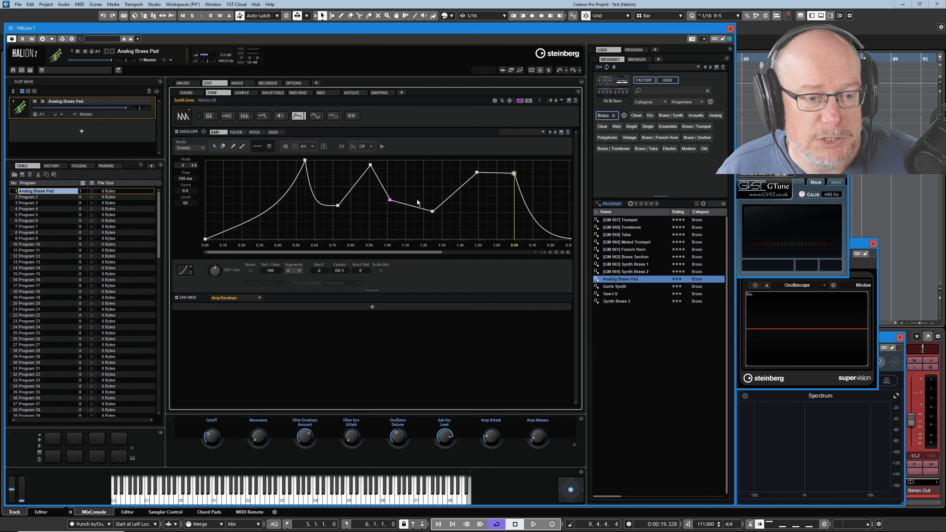
Step: Shorten the sustain node's time to about 101 ms and lower the third node to a level of about 14
{"action": "mouse_move", "coordinate": [514, 173]}
{"action": "left_mouse_down"}
{"action": "mouse_move", "coordinate": [475, 170]}
{"action": "mouse_move", "coordinate": [501, 172]}
{"action": "left_mouse_up"}
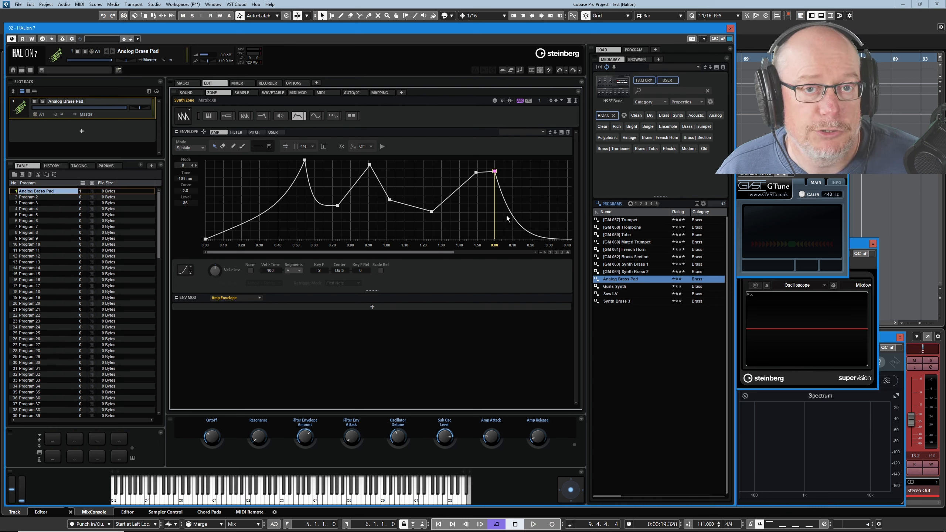
{"action": "left_click_drag", "start_coordinate": [339, 204], "coordinate": [339, 228]}
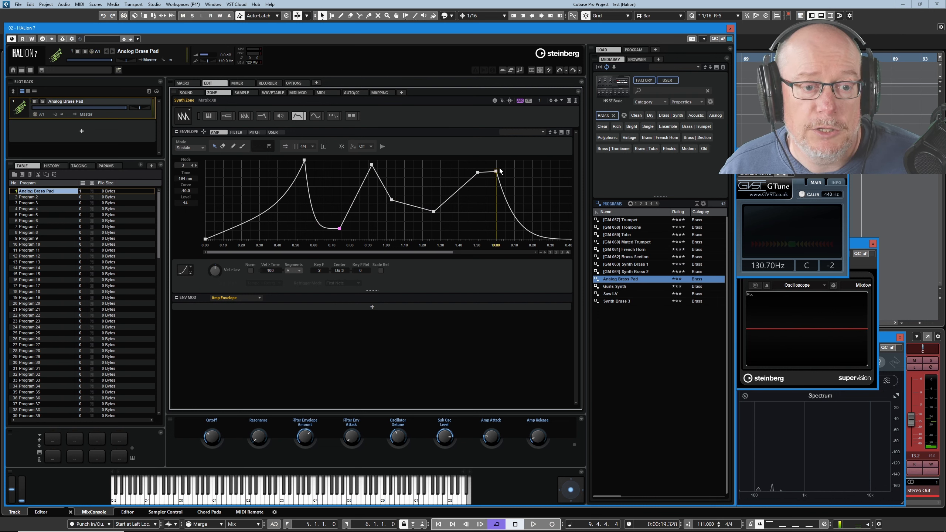
{"action": "mouse_move", "coordinate": [496, 172]}
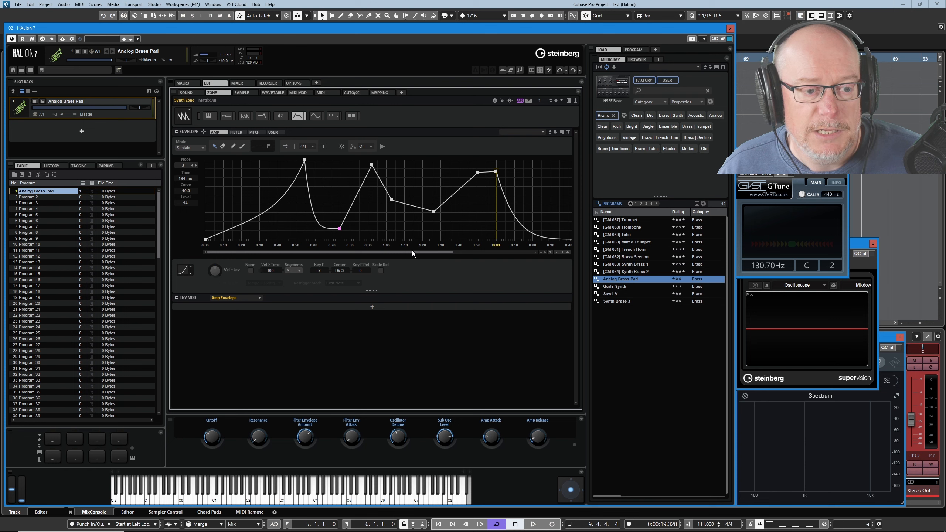
Step: Fit the whole envelope in the graph and add three nodes to the release, the last two at levels of about 78 and 7
{"action": "left_click_drag", "start_coordinate": [405, 246], "coordinate": [381, 261]}
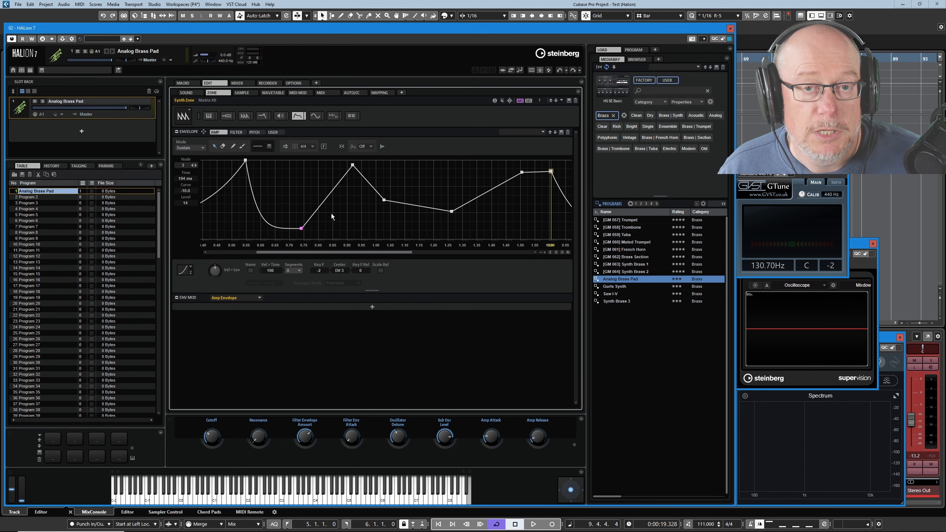
{"action": "left_click", "coordinate": [568, 253]}
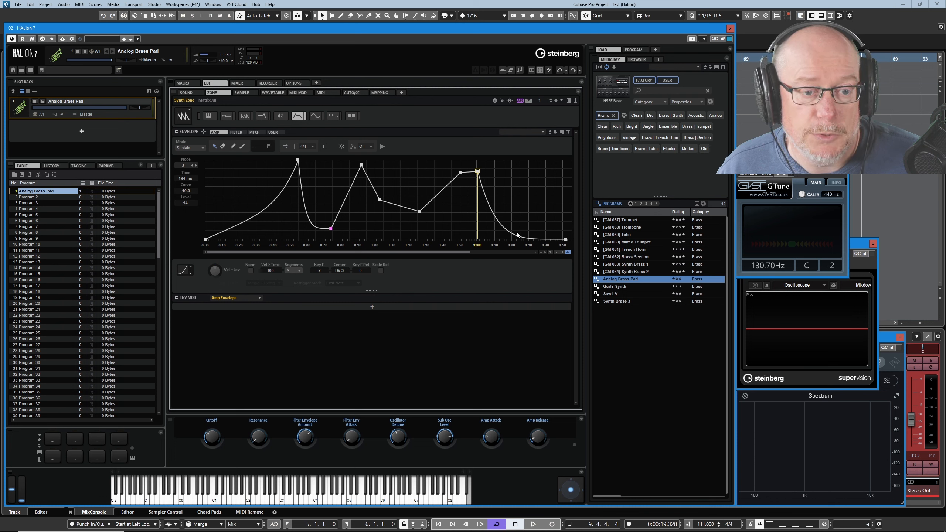
{"action": "double_click", "coordinate": [502, 209]}
{"action": "double_click", "coordinate": [535, 179]}
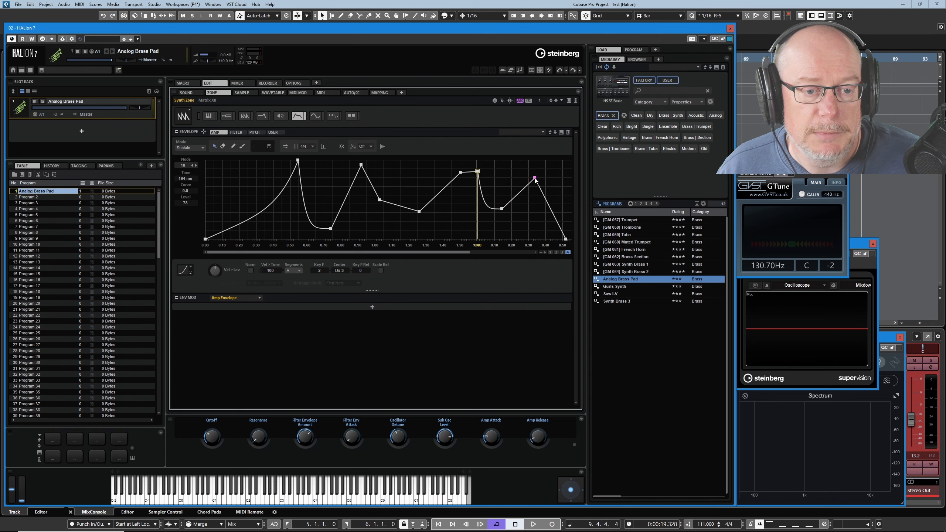
{"action": "double_click", "coordinate": [548, 233]}
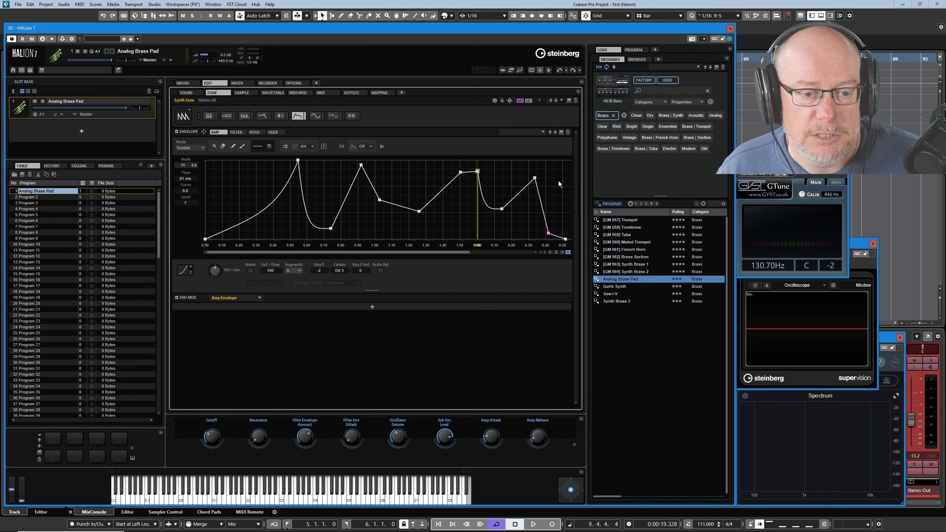
{"action": "left_click", "coordinate": [568, 254]}
{"action": "left_click", "coordinate": [568, 254]}
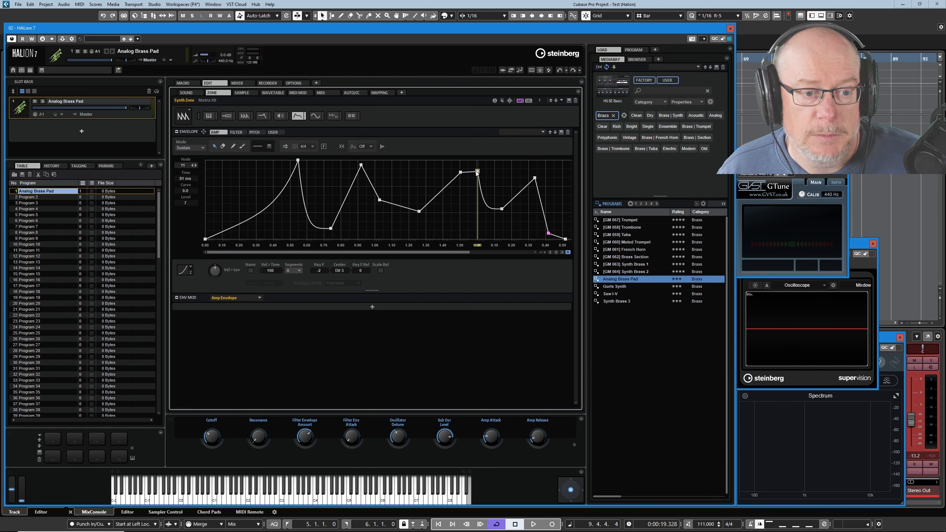
Step: Make the fifth node, at level 50, the sustain node and raise its time to about 184 ms
{"action": "key", "text": "Left"}
{"action": "key", "text": "Left"}
{"action": "key", "text": "Left"}
{"action": "key", "text": "Left"}
{"action": "key", "text": "Left"}
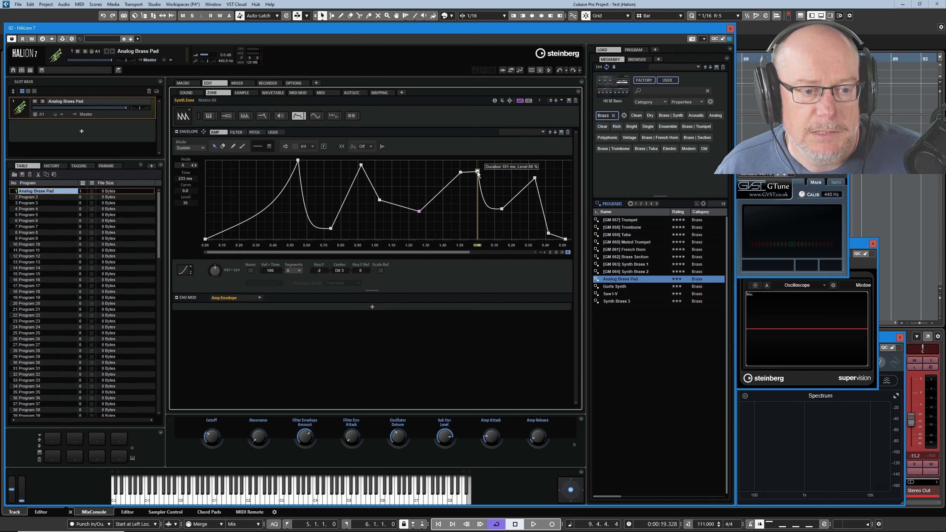
{"action": "left_click", "coordinate": [379, 200]}
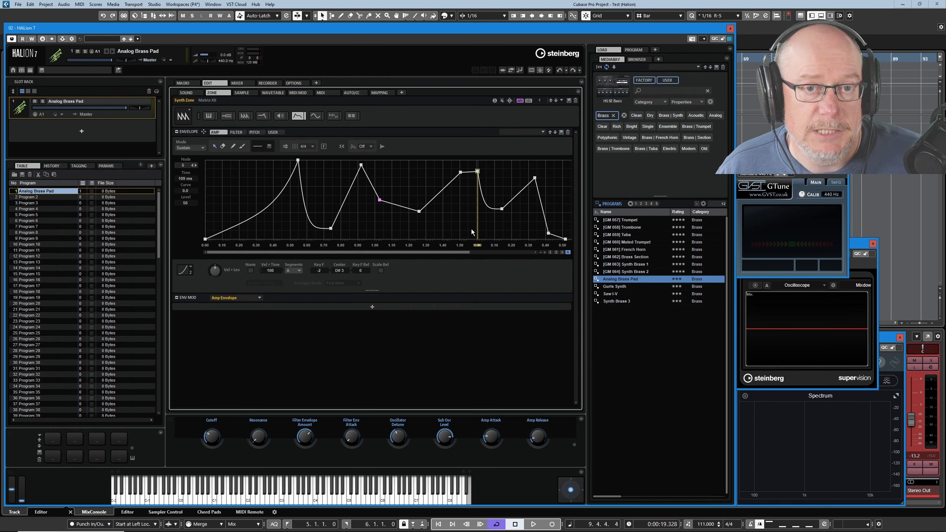
{"action": "right_click", "coordinate": [379, 201]}
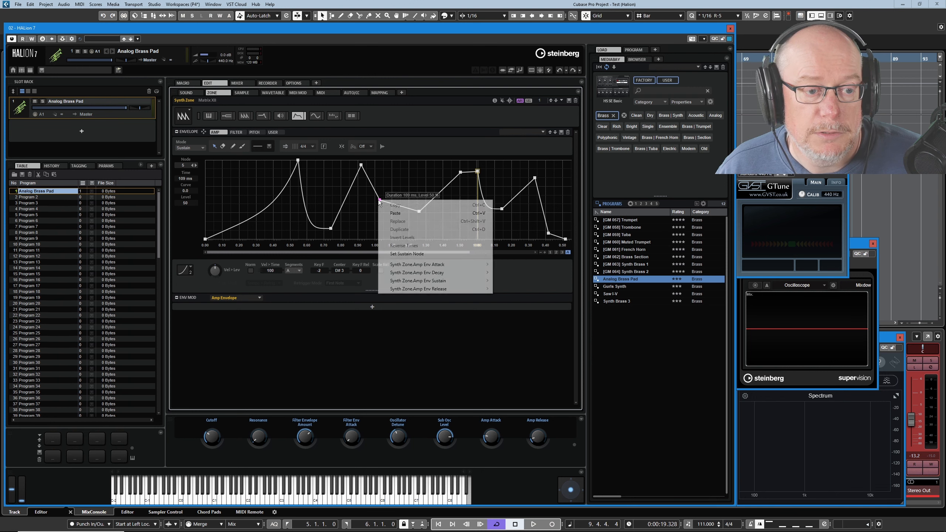
{"action": "left_click", "coordinate": [408, 253]}
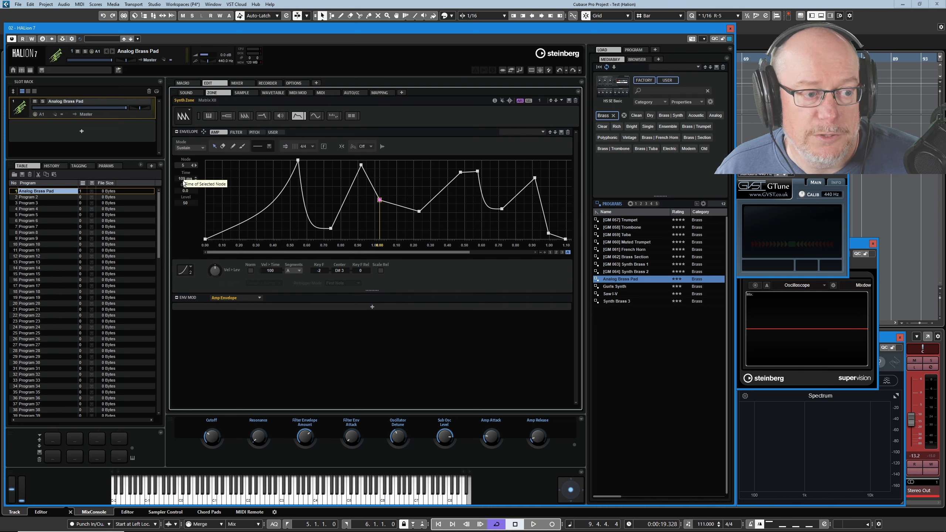
{"action": "left_click_drag", "start_coordinate": [184, 183], "coordinate": [169, 97]}
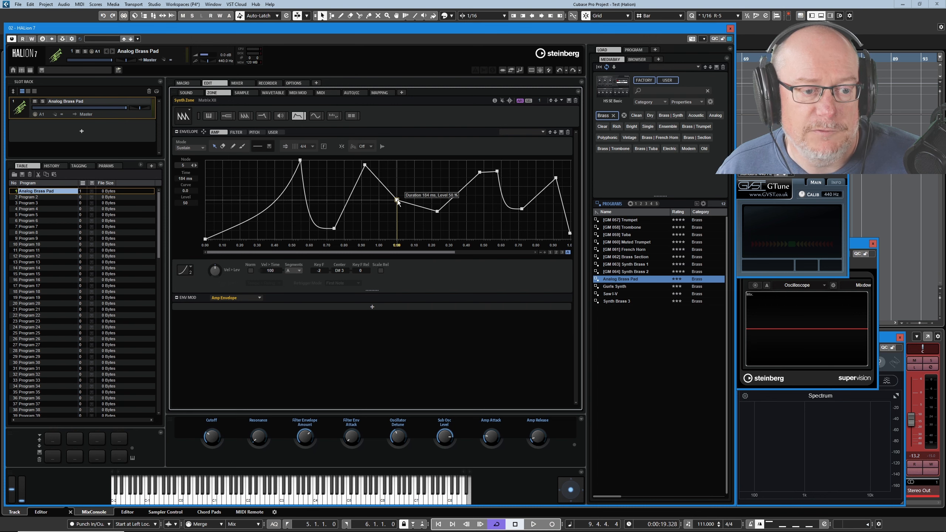
Step: Move the sustain node to a time of about 175 ms and a level of about 52, and select the node after it
{"action": "mouse_move", "coordinate": [398, 200]}
{"action": "left_mouse_down"}
{"action": "mouse_move", "coordinate": [389, 199]}
{"action": "mouse_move", "coordinate": [423, 206]}
{"action": "mouse_move", "coordinate": [382, 207]}
{"action": "mouse_move", "coordinate": [425, 203]}
{"action": "mouse_move", "coordinate": [389, 202]}
{"action": "mouse_move", "coordinate": [418, 212]}
{"action": "mouse_move", "coordinate": [387, 205]}
{"action": "mouse_move", "coordinate": [398, 213]}
{"action": "mouse_move", "coordinate": [397, 198]}
{"action": "mouse_move", "coordinate": [380, 209]}
{"action": "mouse_move", "coordinate": [401, 201]}
{"action": "mouse_move", "coordinate": [373, 195]}
{"action": "mouse_move", "coordinate": [391, 216]}
{"action": "mouse_move", "coordinate": [385, 201]}
{"action": "mouse_move", "coordinate": [411, 196]}
{"action": "mouse_move", "coordinate": [384, 215]}
{"action": "mouse_move", "coordinate": [381, 189]}
{"action": "mouse_move", "coordinate": [419, 208]}
{"action": "mouse_move", "coordinate": [369, 210]}
{"action": "mouse_move", "coordinate": [400, 185]}
{"action": "mouse_move", "coordinate": [417, 209]}
{"action": "mouse_move", "coordinate": [376, 212]}
{"action": "mouse_move", "coordinate": [400, 193]}
{"action": "left_mouse_up"}
{"action": "mouse_move", "coordinate": [399, 214]}
{"action": "left_mouse_down"}
{"action": "mouse_move", "coordinate": [380, 212]}
{"action": "mouse_move", "coordinate": [413, 194]}
{"action": "mouse_move", "coordinate": [367, 218]}
{"action": "mouse_move", "coordinate": [374, 227]}
{"action": "mouse_move", "coordinate": [380, 192]}
{"action": "mouse_move", "coordinate": [401, 201]}
{"action": "mouse_move", "coordinate": [401, 214]}
{"action": "mouse_move", "coordinate": [398, 185]}
{"action": "mouse_move", "coordinate": [395, 222]}
{"action": "mouse_move", "coordinate": [389, 191]}
{"action": "mouse_move", "coordinate": [400, 170]}
{"action": "mouse_move", "coordinate": [407, 216]}
{"action": "mouse_move", "coordinate": [404, 188]}
{"action": "mouse_move", "coordinate": [399, 198]}
{"action": "left_mouse_up"}
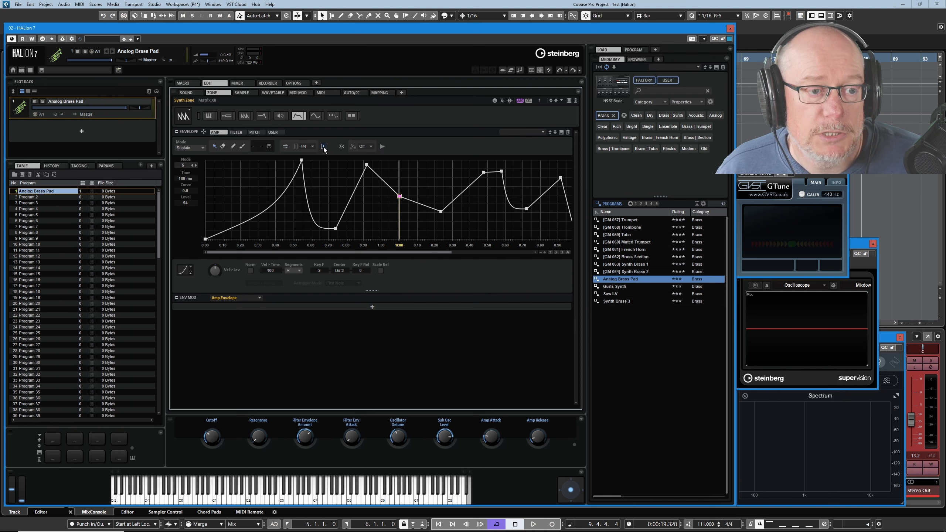
{"action": "mouse_move", "coordinate": [397, 196]}
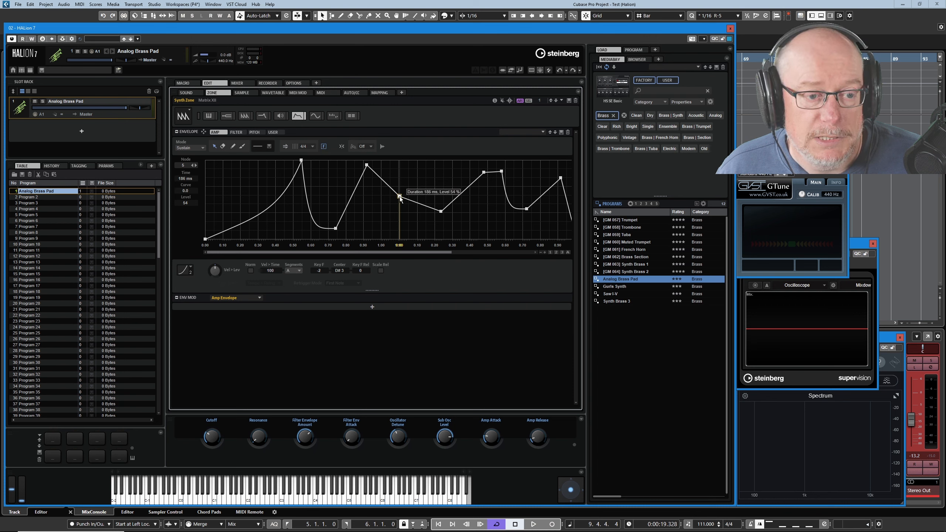
{"action": "mouse_move", "coordinate": [399, 196]}
{"action": "left_mouse_down"}
{"action": "mouse_move", "coordinate": [365, 188]}
{"action": "mouse_move", "coordinate": [536, 212]}
{"action": "mouse_move", "coordinate": [283, 223]}
{"action": "mouse_move", "coordinate": [361, 166]}
{"action": "mouse_move", "coordinate": [365, 201]}
{"action": "mouse_move", "coordinate": [365, 192]}
{"action": "mouse_move", "coordinate": [395, 199]}
{"action": "left_mouse_up"}
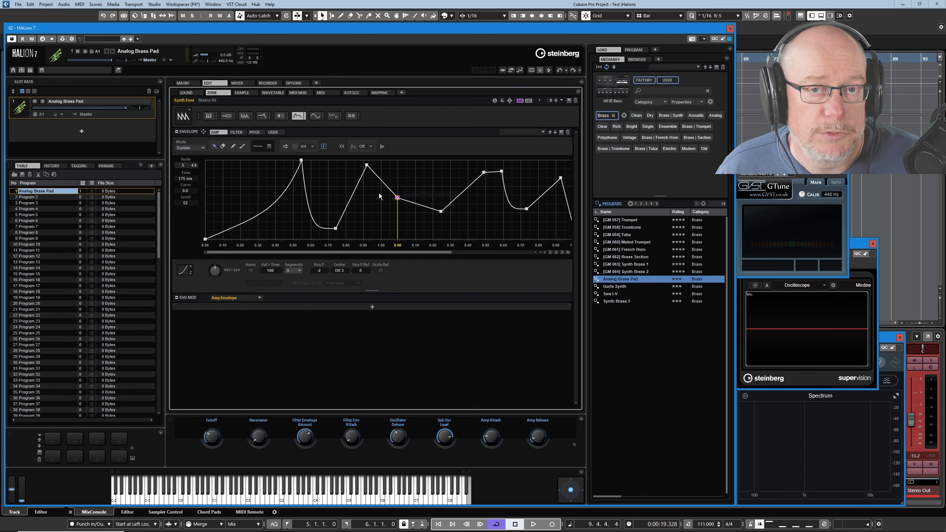
{"action": "key", "text": "Right"}
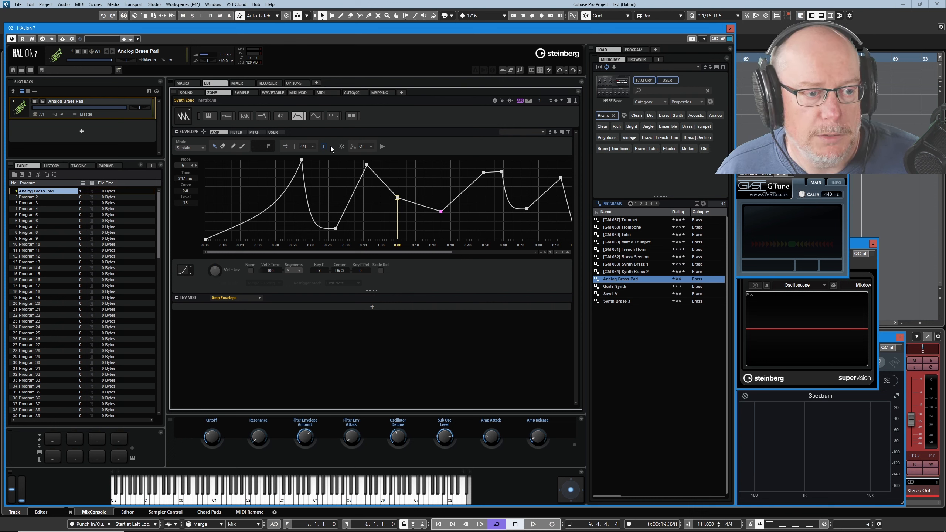
Step: Draw a flat pair of nodes at a level of about 72 just after the sustain node, the first at about 143 ms
{"action": "left_click", "coordinate": [234, 146]}
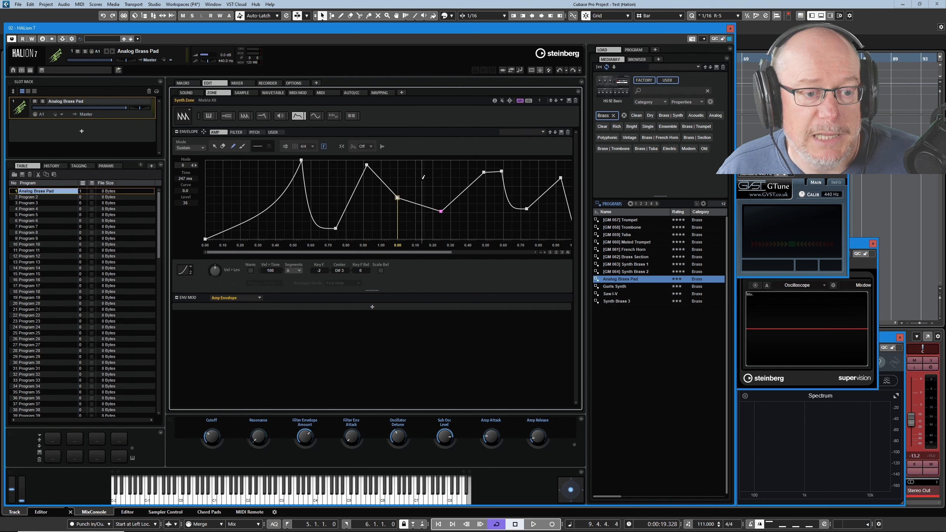
{"action": "mouse_move", "coordinate": [426, 179]}
{"action": "left_mouse_down"}
{"action": "mouse_move", "coordinate": [462, 177]}
{"action": "mouse_move", "coordinate": [442, 175]}
{"action": "left_mouse_up"}
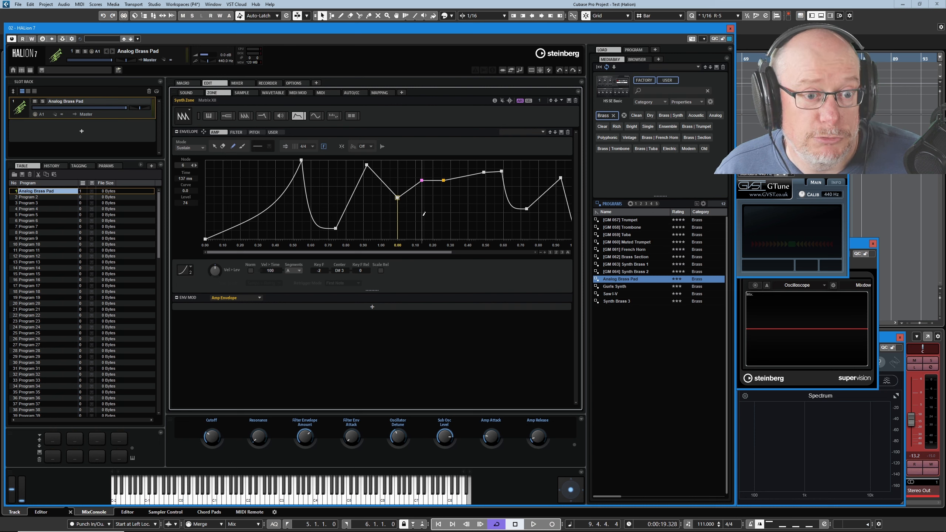
{"action": "key", "text": "ctrl+z"}
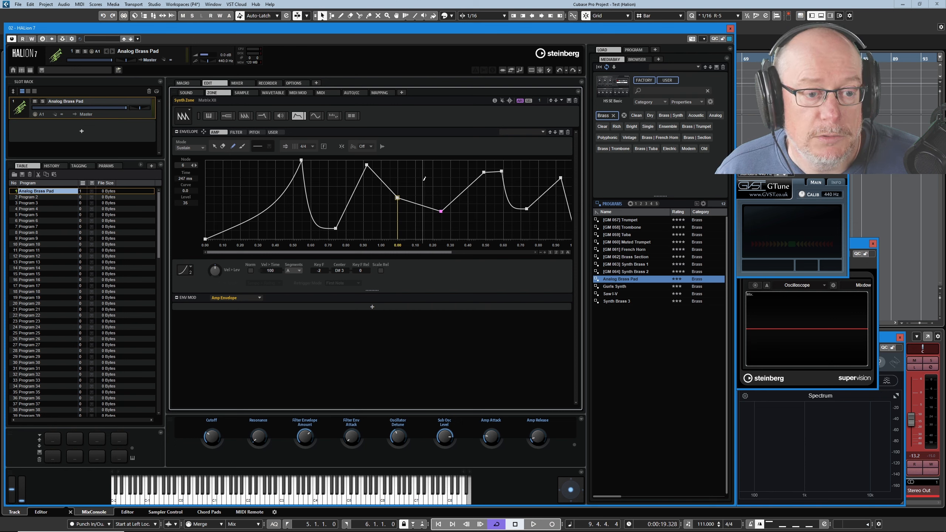
{"action": "left_click_drag", "start_coordinate": [423, 181], "coordinate": [445, 182]}
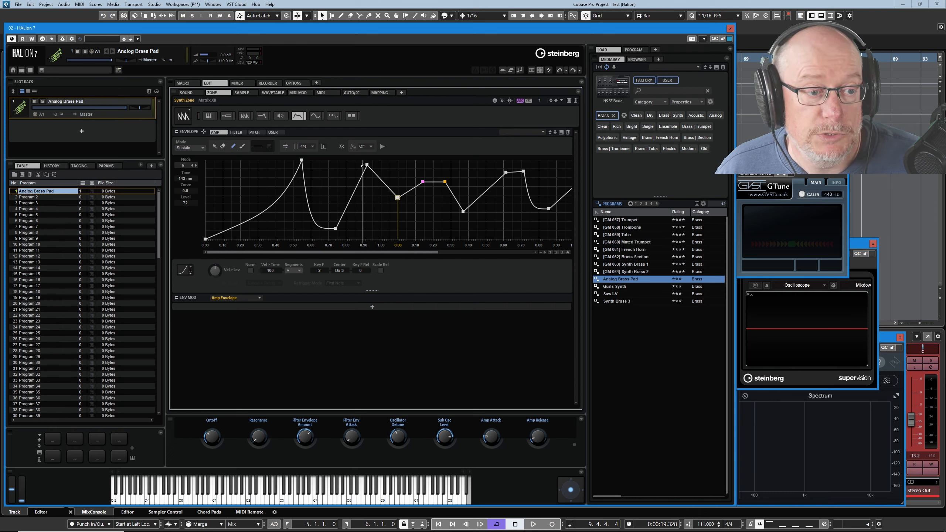
Step: Choose a rising stepped curve from the factory shapes and insert it right after the third envelope node
{"action": "left_click", "coordinate": [257, 146]}
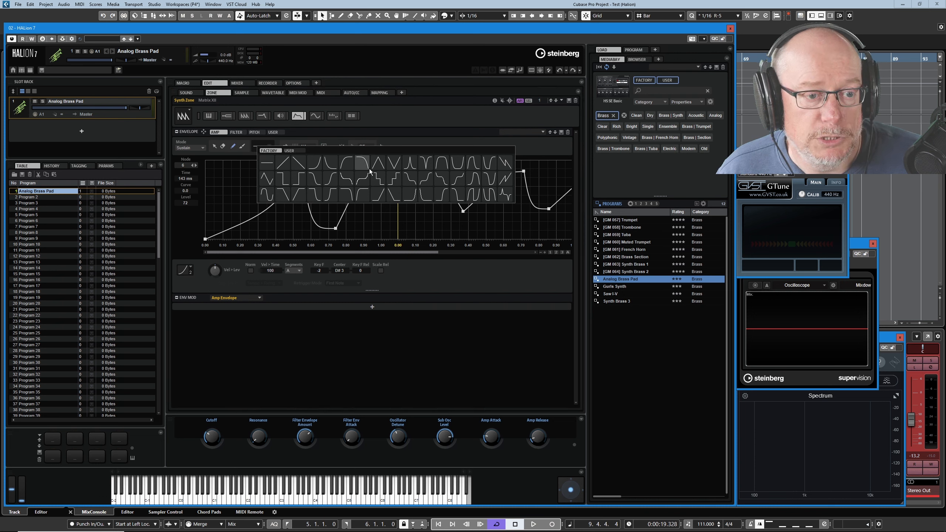
{"action": "left_click", "coordinate": [427, 180]}
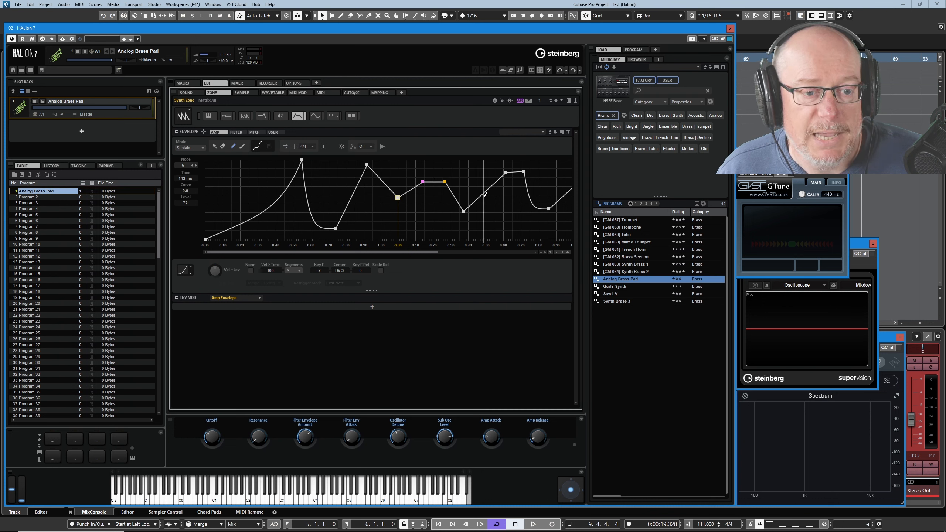
{"action": "left_click", "coordinate": [348, 189]}
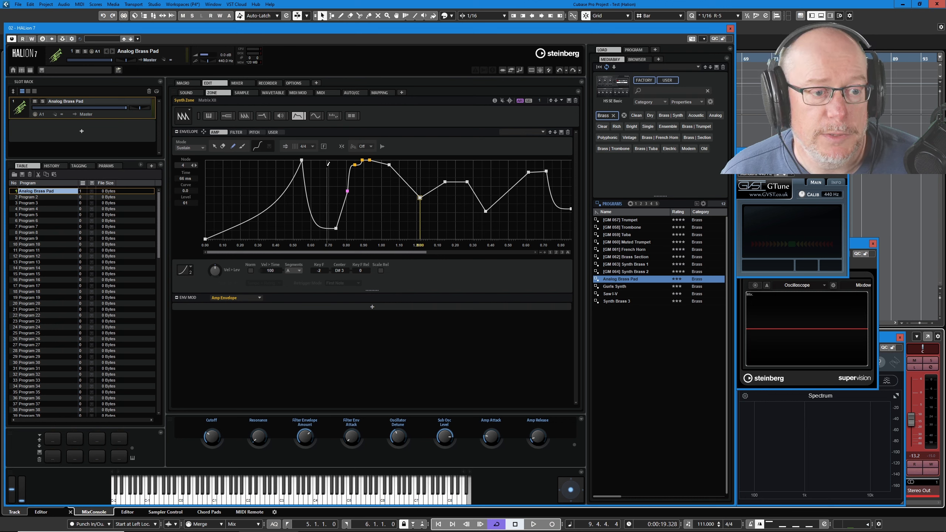
Step: Scale the inserted shape's levels down and stretch its time, bringing its first node to about 110 ms and level 53
{"action": "mouse_move", "coordinate": [347, 191]}
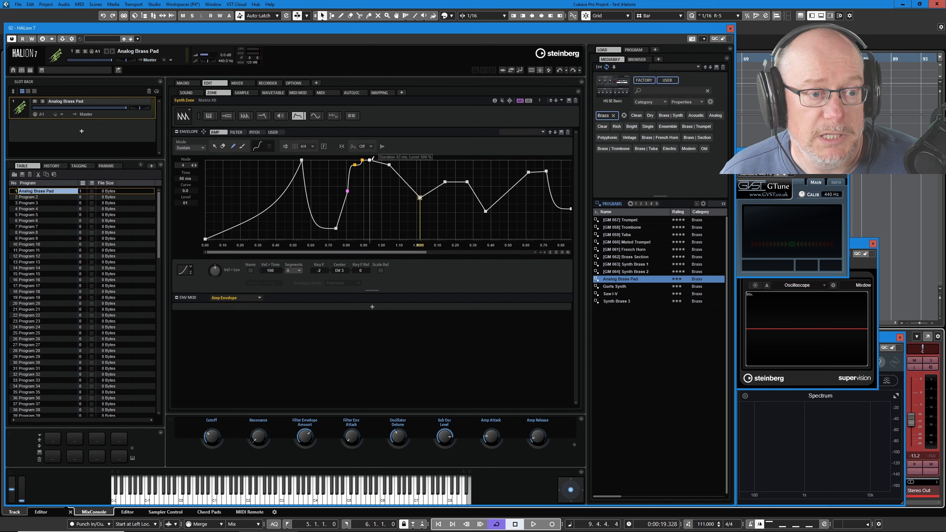
{"action": "left_click", "coordinate": [215, 147]}
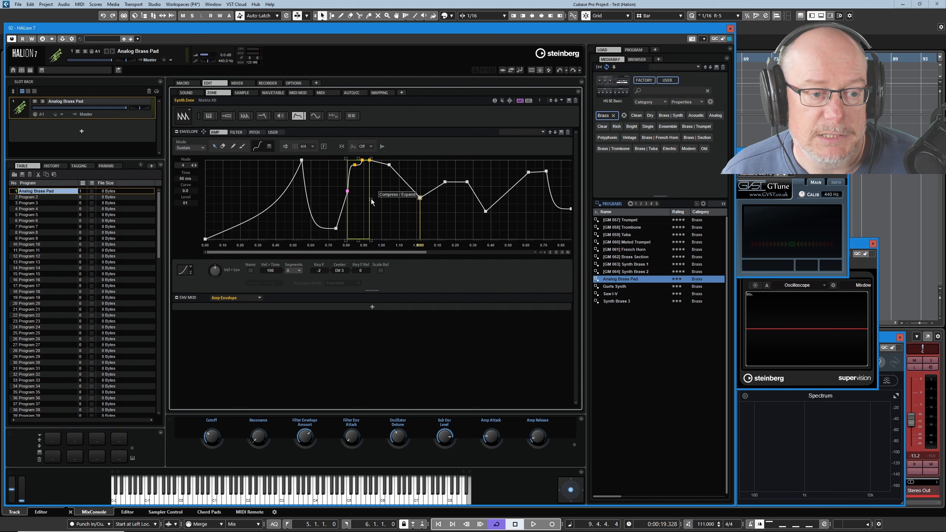
{"action": "mouse_move", "coordinate": [371, 199]}
{"action": "left_mouse_down"}
{"action": "mouse_move", "coordinate": [369, 170]}
{"action": "mouse_move", "coordinate": [359, 235]}
{"action": "mouse_move", "coordinate": [359, 178]}
{"action": "mouse_move", "coordinate": [358, 252]}
{"action": "mouse_move", "coordinate": [355, 180]}
{"action": "mouse_move", "coordinate": [359, 327]}
{"action": "mouse_move", "coordinate": [372, 202]}
{"action": "mouse_move", "coordinate": [366, 142]}
{"action": "mouse_move", "coordinate": [360, 210]}
{"action": "left_mouse_up"}
{"action": "left_click_drag", "start_coordinate": [372, 160], "coordinate": [336, 174]}
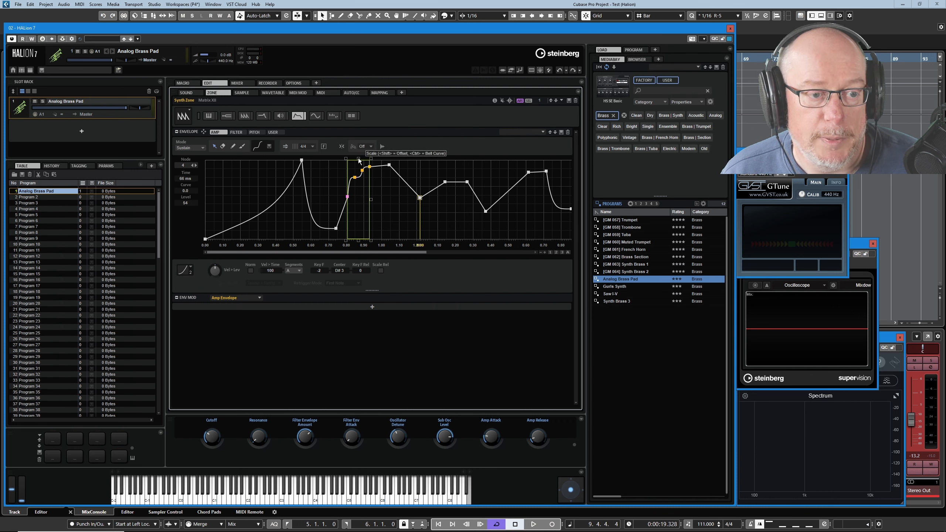
{"action": "mouse_move", "coordinate": [358, 161]}
{"action": "left_mouse_down"}
{"action": "mouse_move", "coordinate": [359, 197]}
{"action": "mouse_move", "coordinate": [360, 152]}
{"action": "mouse_move", "coordinate": [360, 186]}
{"action": "mouse_move", "coordinate": [361, 162]}
{"action": "left_mouse_up"}
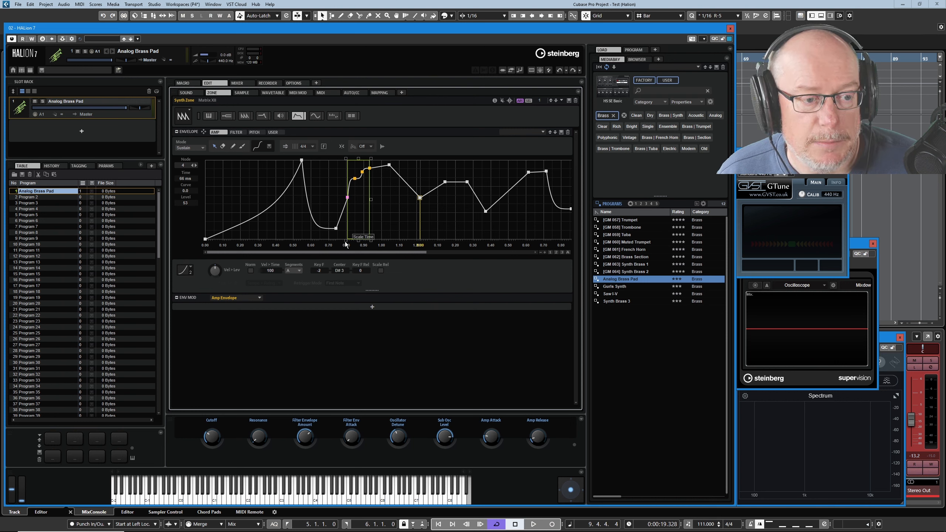
{"action": "left_click_drag", "start_coordinate": [346, 242], "coordinate": [384, 231]}
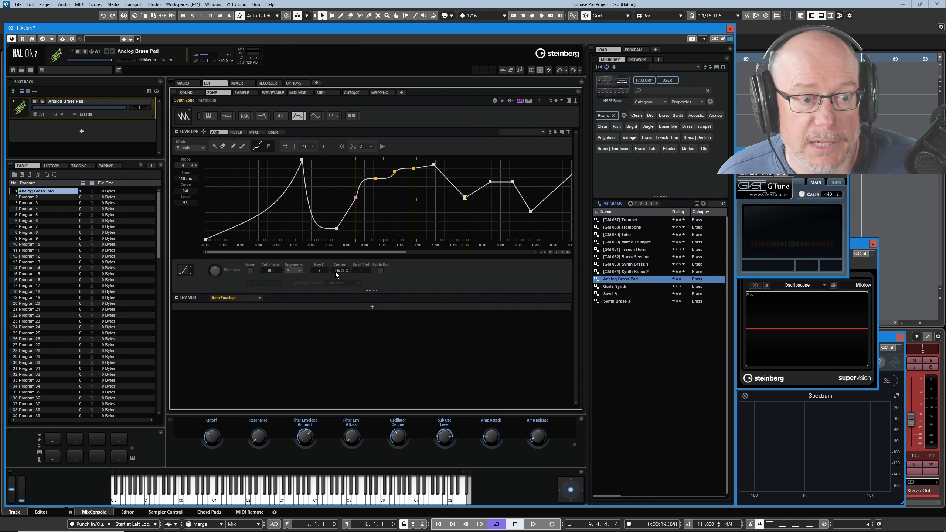
Step: Select the nodes from the third through the flat release pair and rescale them, bringing the third node to about 164 ms and level 16
{"action": "left_click", "coordinate": [337, 228], "text": "shift"}
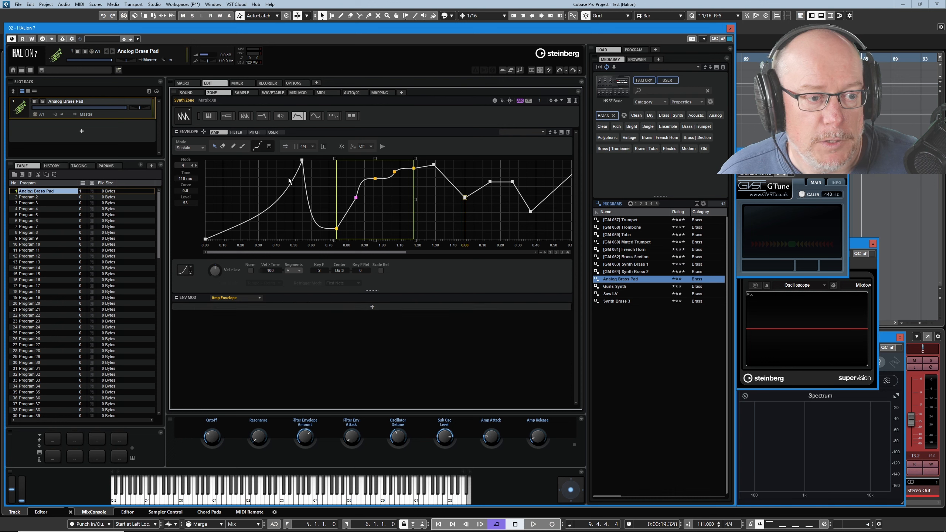
{"action": "left_click_drag", "start_coordinate": [327, 235], "coordinate": [517, 152]}
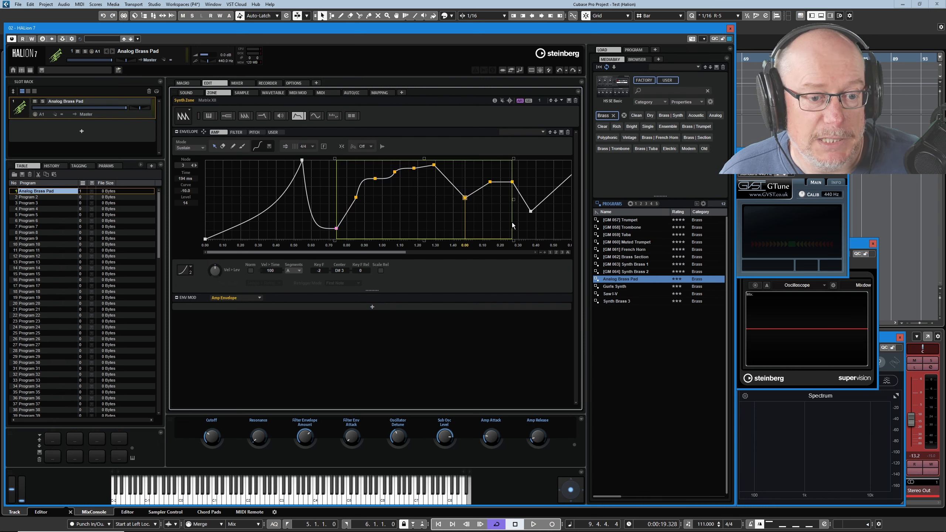
{"action": "left_click_drag", "start_coordinate": [514, 200], "coordinate": [378, 195]}
Step: Set the release node at level 86, just before the steep curved drop, as the sustain node
{"action": "right_click", "coordinate": [379, 195]}
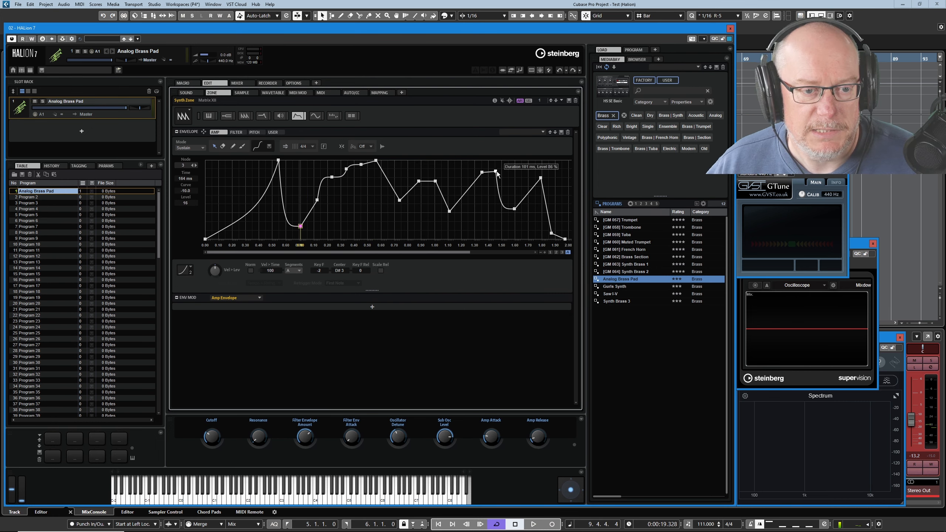
{"action": "right_click", "coordinate": [497, 172]}
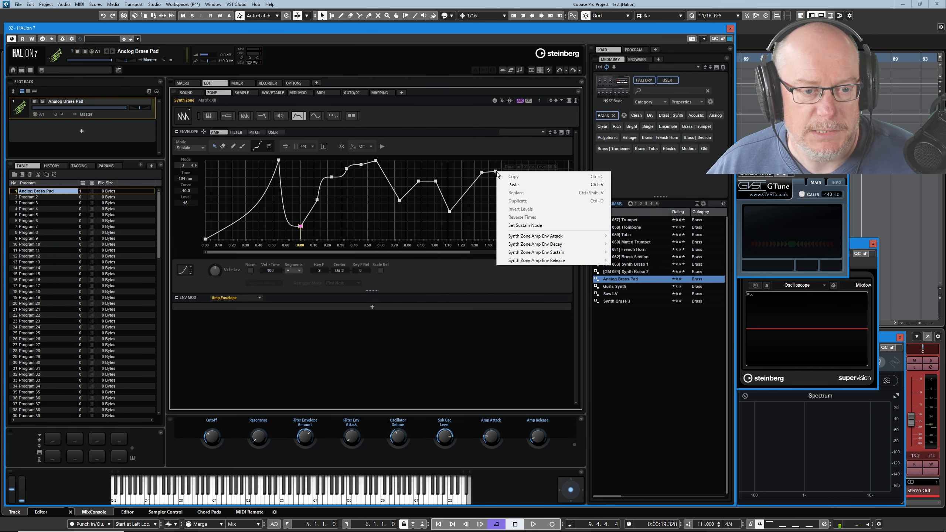
{"action": "left_click", "coordinate": [517, 226]}
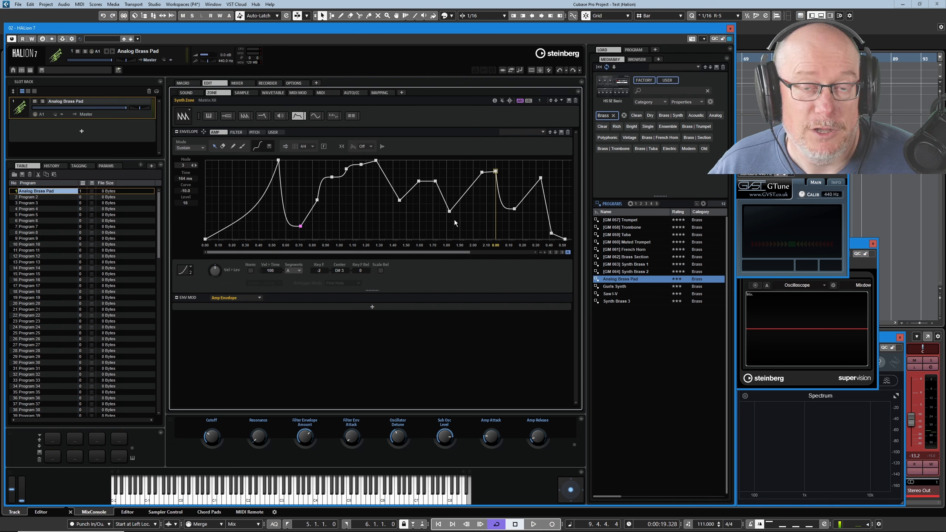
Step: Load the --Default-- envelope preset and replace it with Brass ADSR from the Filter and Amp presets
{"action": "left_click", "coordinate": [543, 132]}
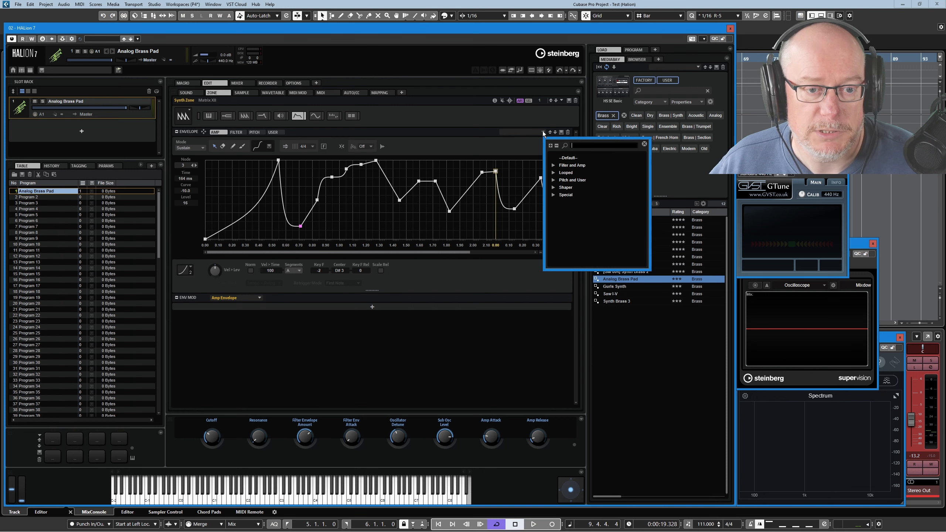
{"action": "left_click", "coordinate": [567, 158]}
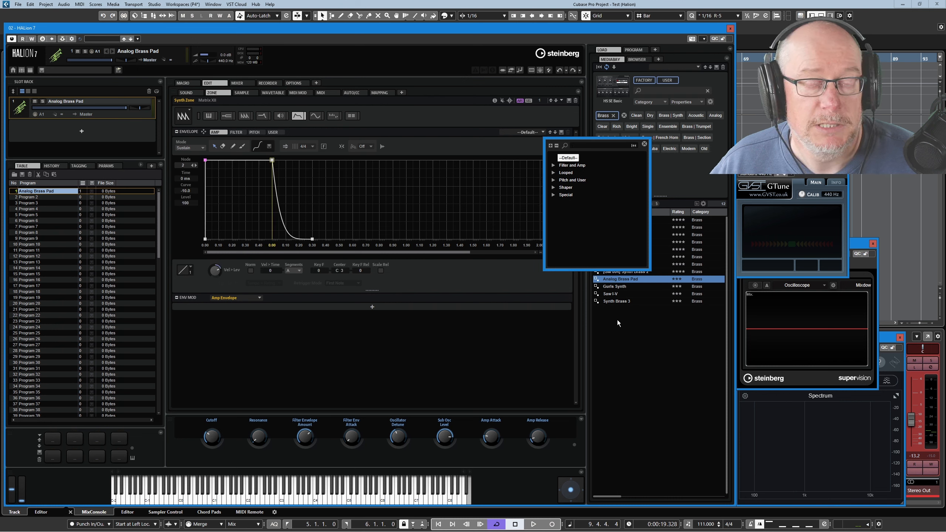
{"action": "left_click", "coordinate": [553, 166]}
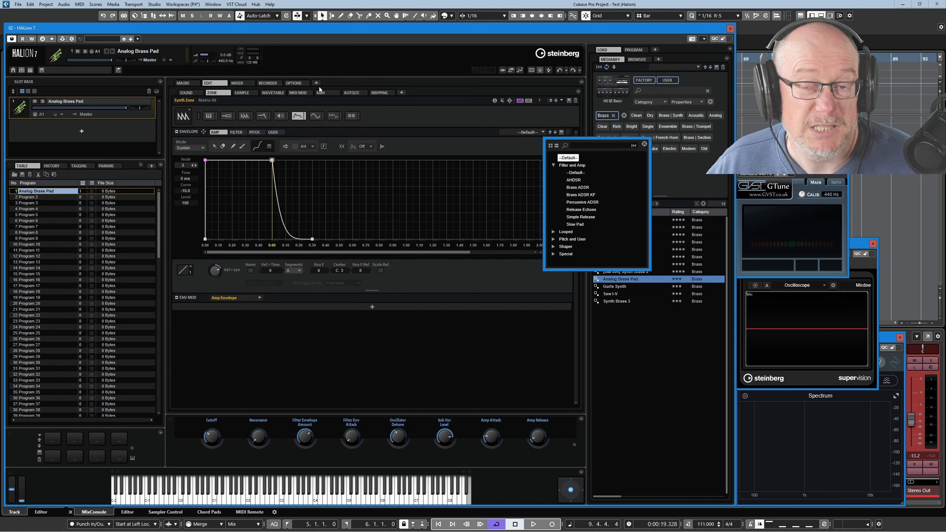
{"action": "left_click", "coordinate": [584, 188]}
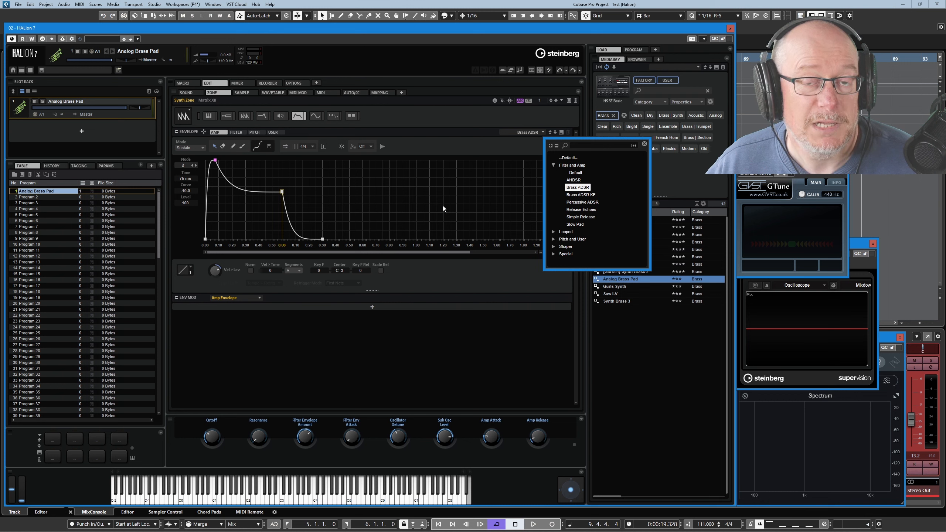
{"action": "left_click", "coordinate": [460, 187]}
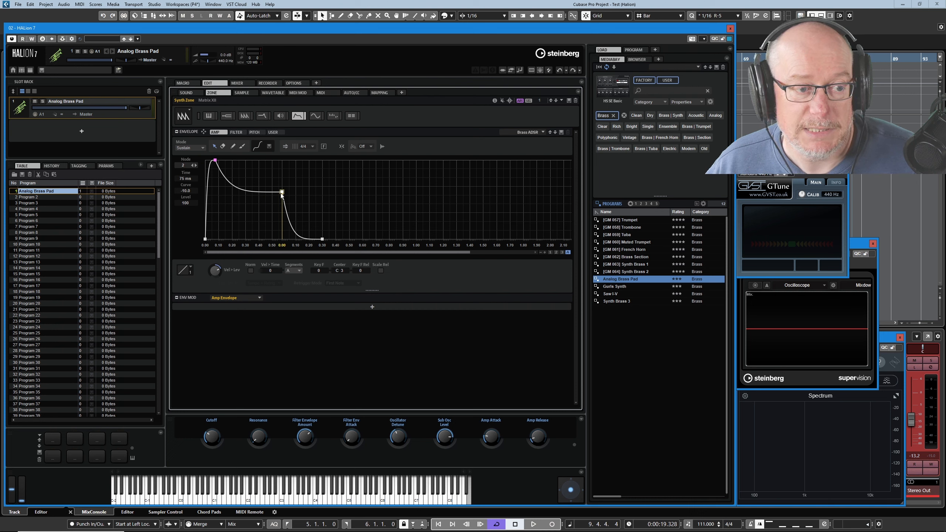
Step: Load the Percussive ADSR envelope preset and replace it with Release Echoes from the Filter and Amp presets
{"action": "mouse_move", "coordinate": [281, 194]}
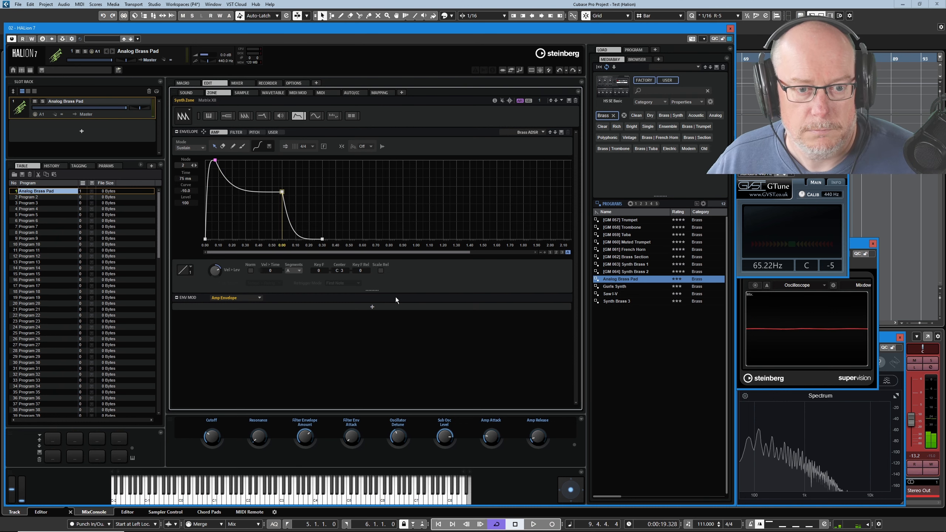
{"action": "left_click", "coordinate": [536, 132]}
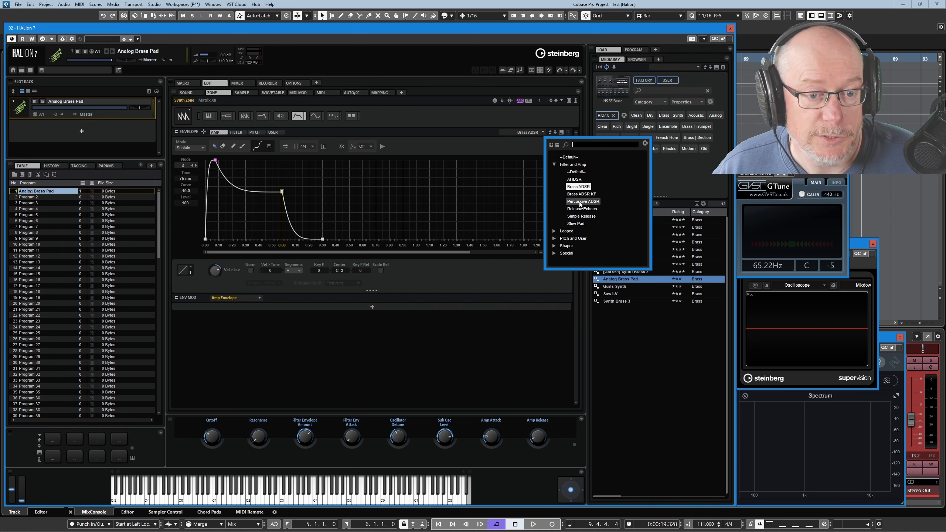
{"action": "left_click", "coordinate": [580, 202]}
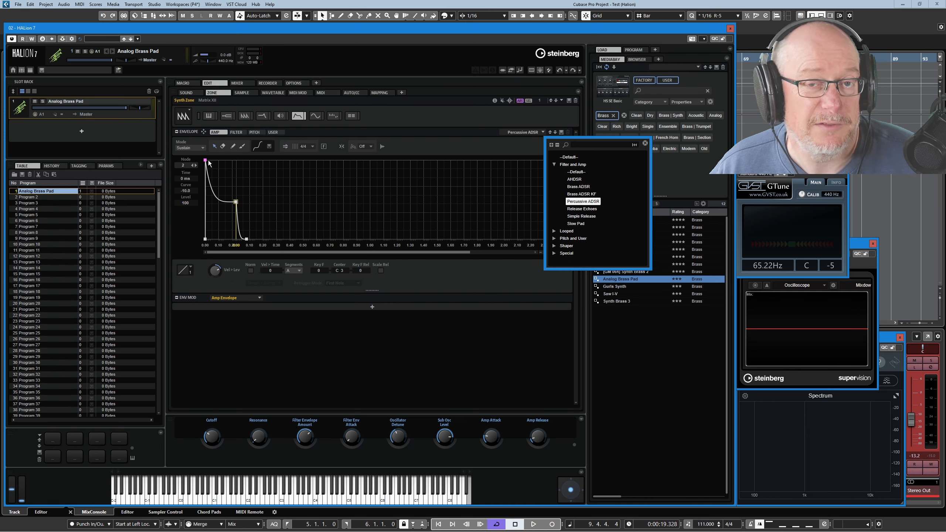
{"action": "left_click", "coordinate": [586, 210]}
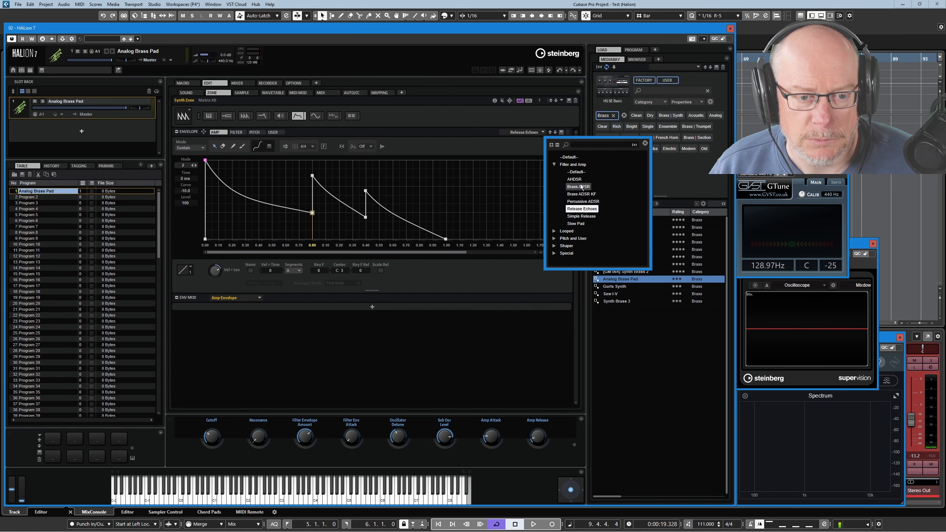
Step: Select the release nodes except the last and move them out, placing the first at about 490 ms and level 66
{"action": "left_click", "coordinate": [219, 148]}
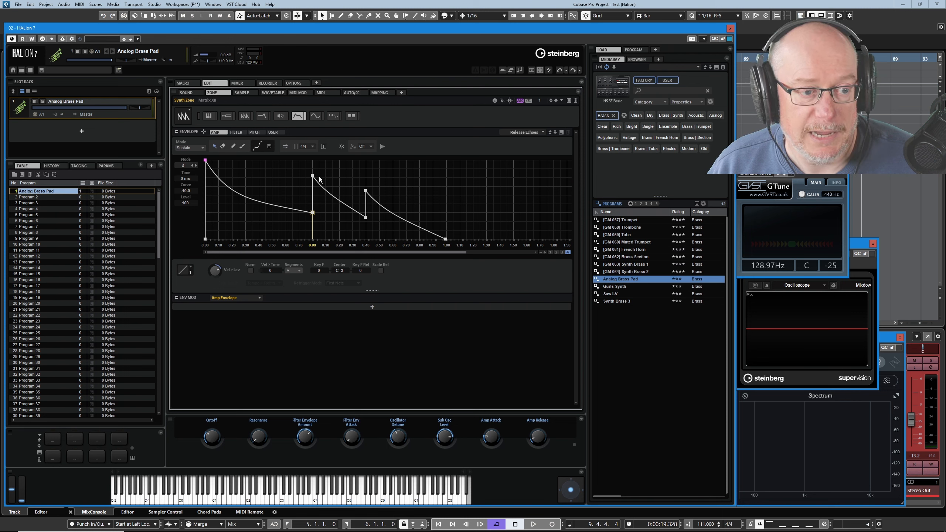
{"action": "left_click_drag", "start_coordinate": [313, 175], "coordinate": [447, 225]}
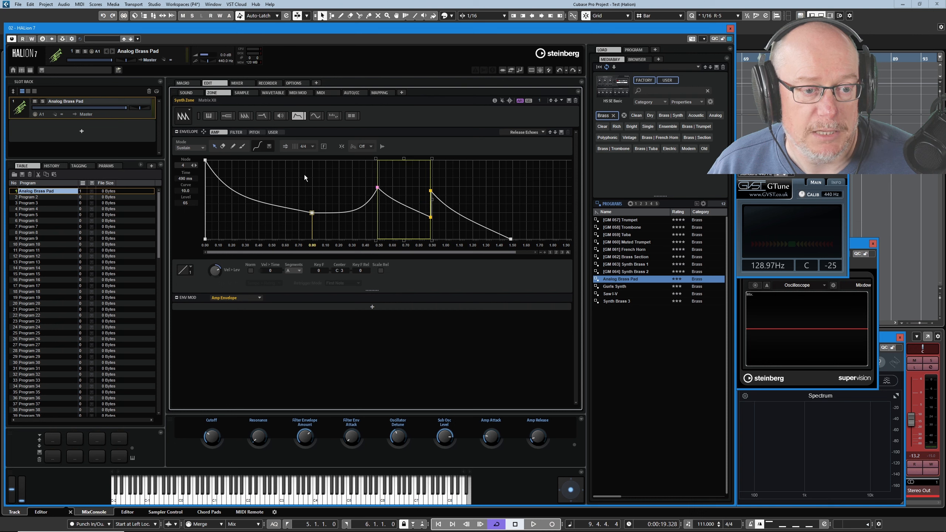
Step: Erase the release peak node and the two nodes of the vertical drop behind it, keeping only the envelope's end node
{"action": "left_click", "coordinate": [222, 147]}
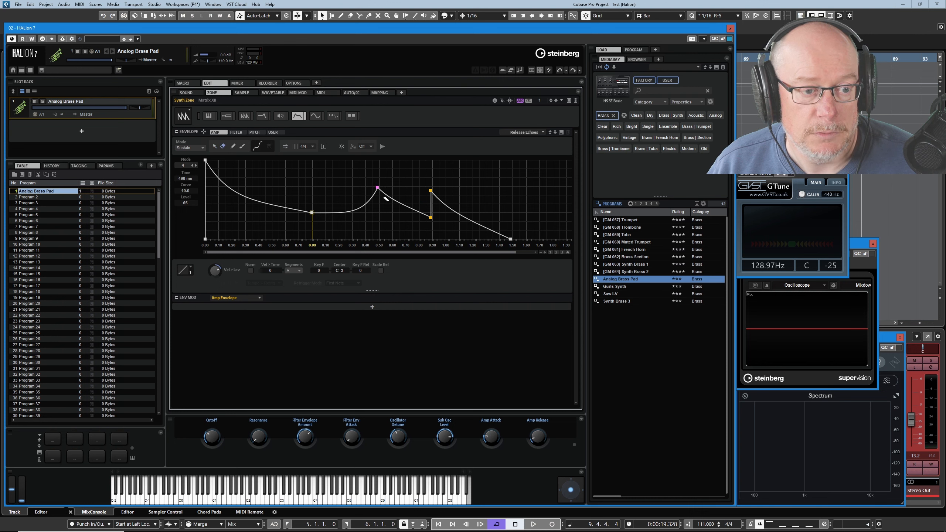
{"action": "left_click", "coordinate": [377, 187]}
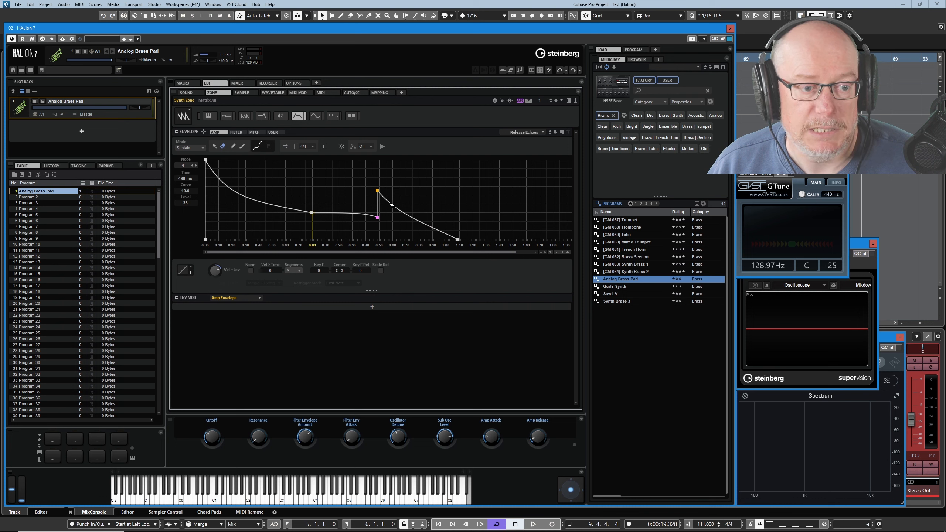
{"action": "left_click_drag", "start_coordinate": [353, 178], "coordinate": [349, 222]}
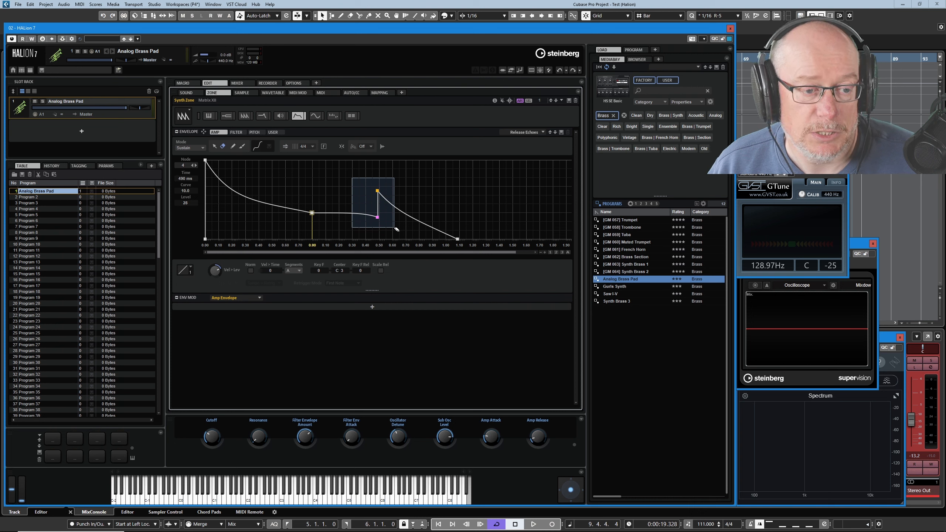
{"action": "key", "text": "Delete"}
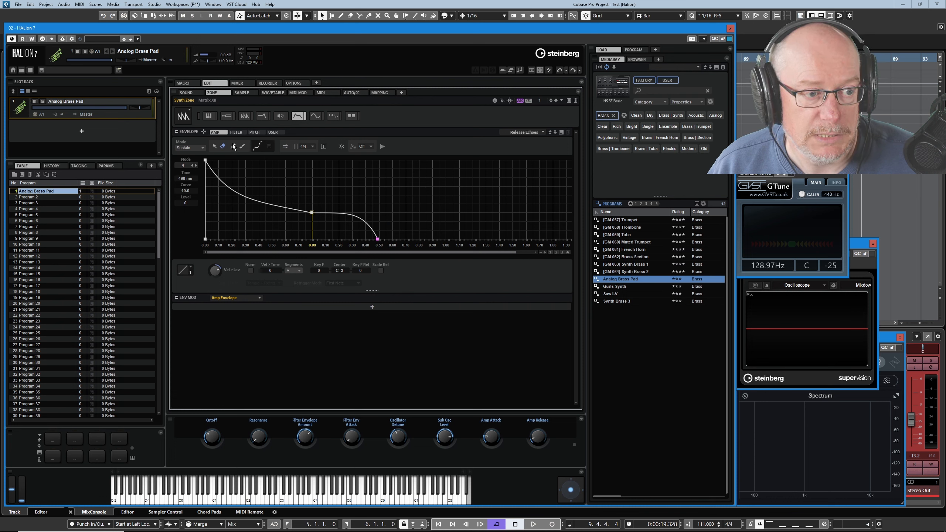
Step: Draw a long row of rising curve shapes with varying heights across the envelope ahead of the sustain node
{"action": "key", "text": "ctrl+z"}
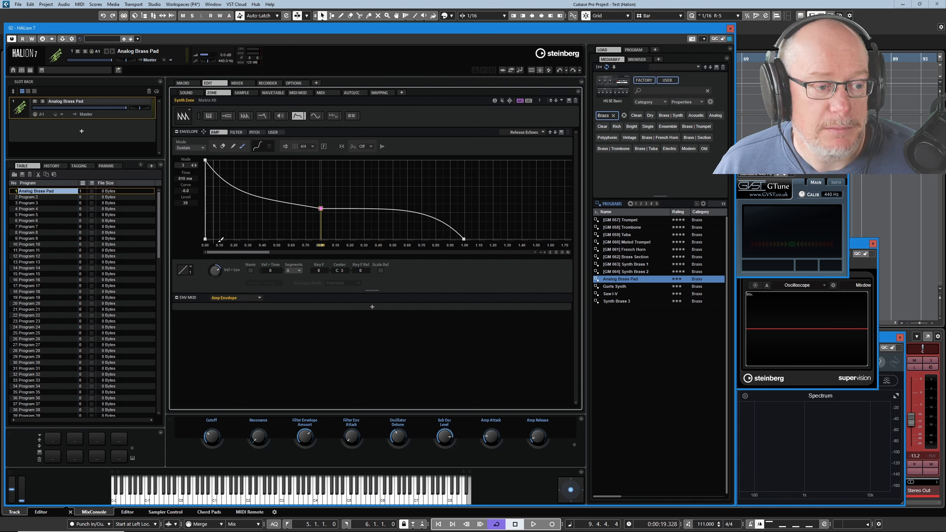
{"action": "mouse_move", "coordinate": [214, 231]}
{"action": "left_mouse_down"}
{"action": "mouse_move", "coordinate": [238, 182]}
{"action": "mouse_move", "coordinate": [262, 169]}
{"action": "mouse_move", "coordinate": [300, 209]}
{"action": "mouse_move", "coordinate": [335, 177]}
{"action": "mouse_move", "coordinate": [391, 216]}
{"action": "mouse_move", "coordinate": [424, 173]}
{"action": "mouse_move", "coordinate": [466, 209]}
{"action": "mouse_move", "coordinate": [536, 178]}
{"action": "mouse_move", "coordinate": [559, 224]}
{"action": "left_mouse_up"}
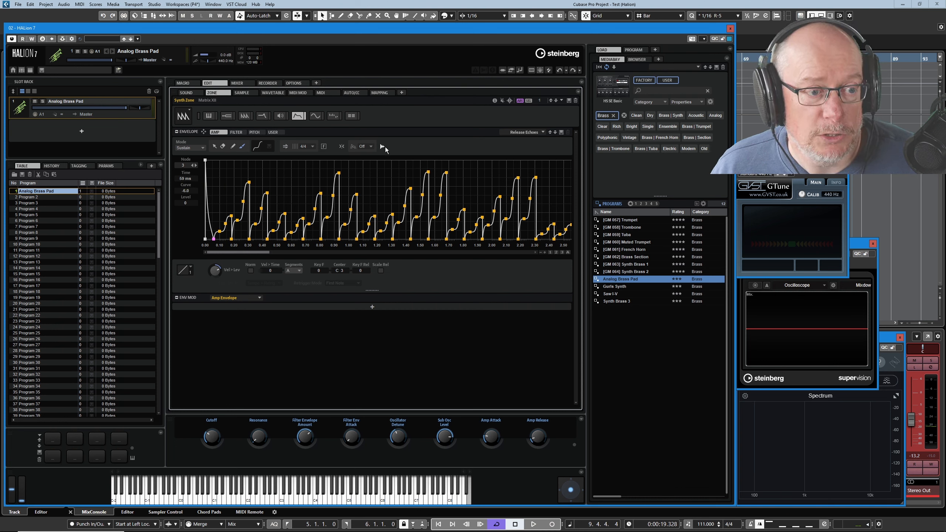
Step: Turn on tempo sync for the amp envelope, fit the whole envelope in view and set the sync note value to 1/8
{"action": "left_click", "coordinate": [286, 146]}
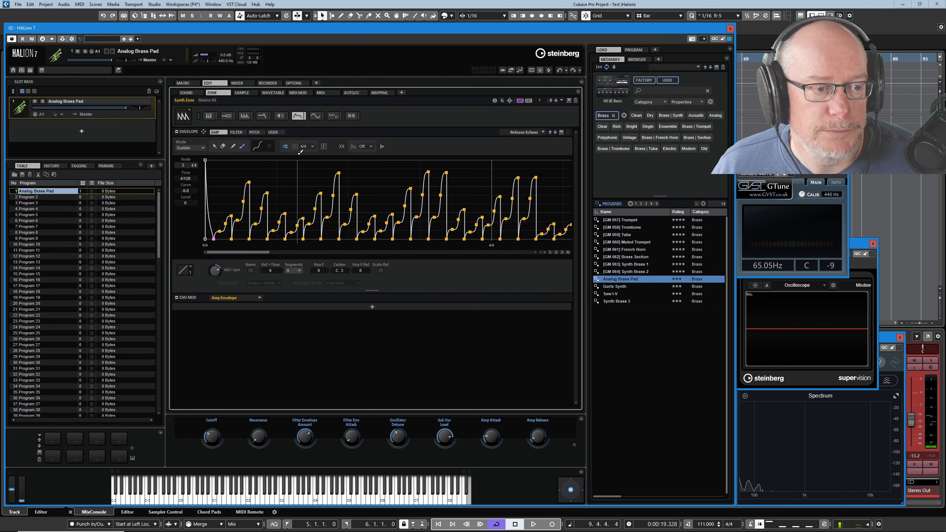
{"action": "left_click", "coordinate": [568, 252]}
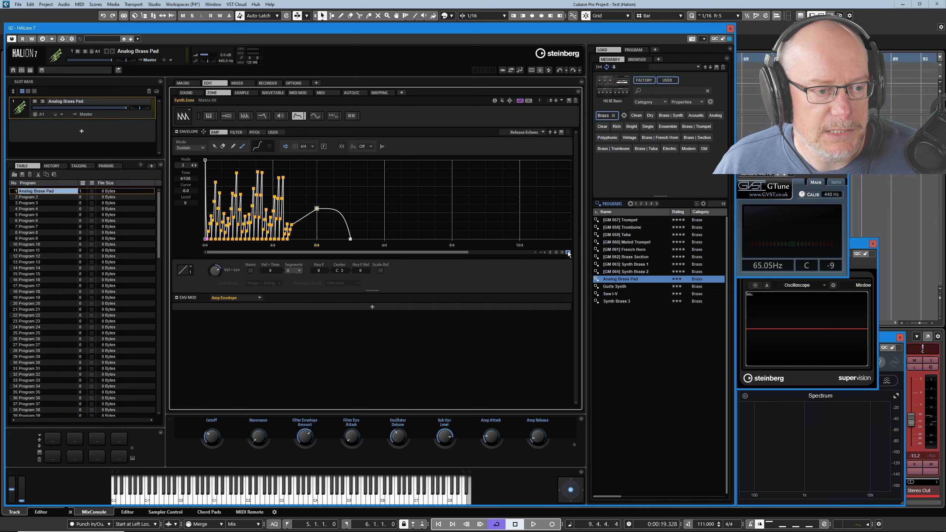
{"action": "left_click", "coordinate": [310, 147]}
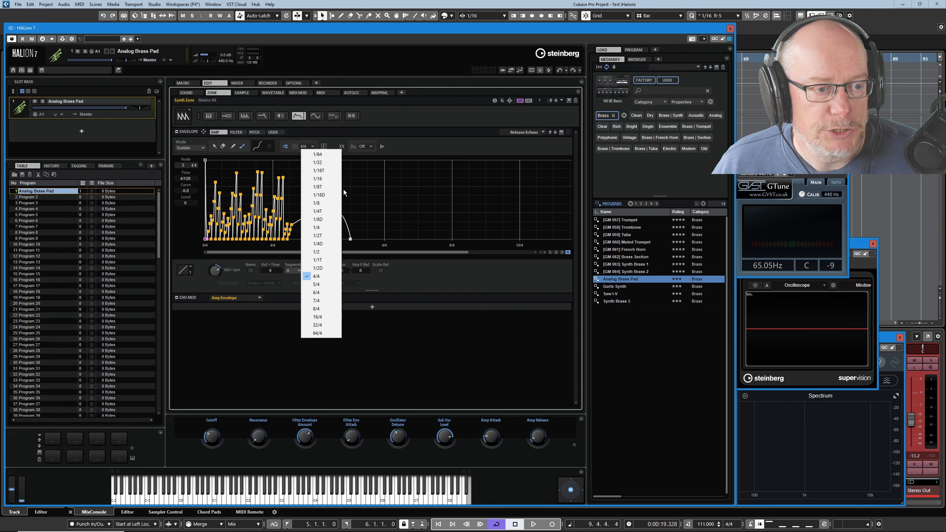
{"action": "left_click", "coordinate": [320, 204]}
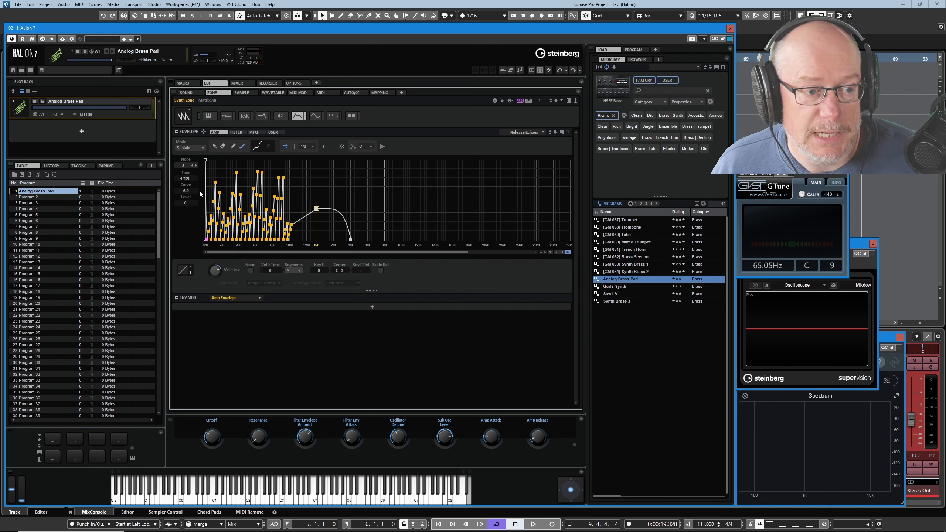
Step: Switch the amp envelope mode from Sustain to Loop
{"action": "mouse_move", "coordinate": [317, 208]}
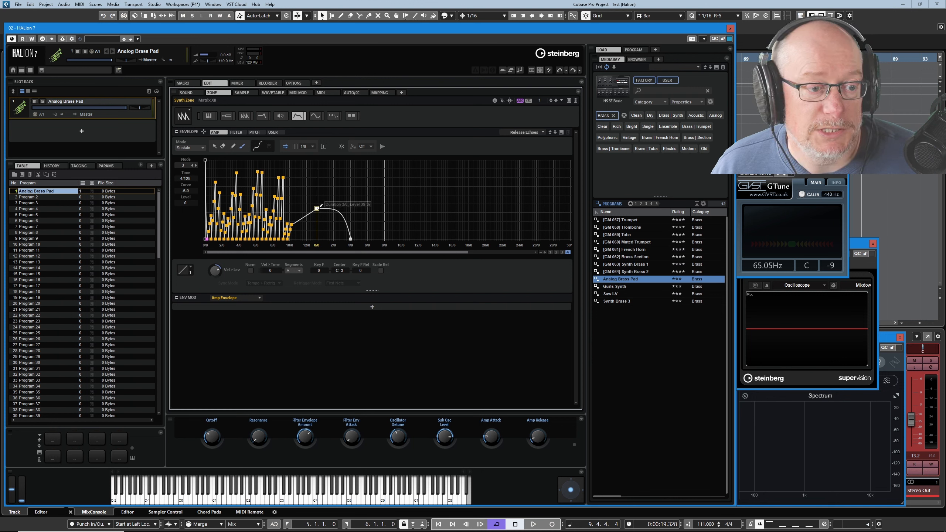
{"action": "left_click", "coordinate": [184, 146]}
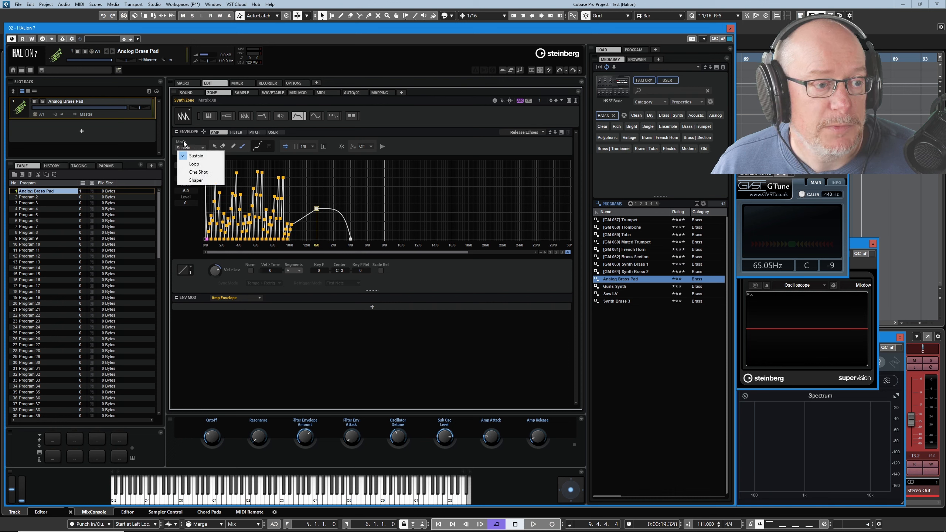
{"action": "left_click", "coordinate": [196, 163]}
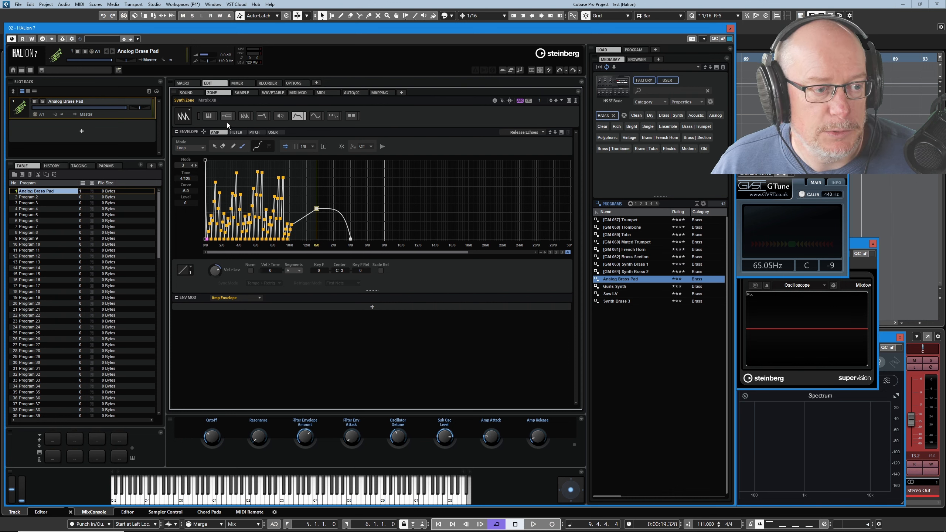
Step: Move the second envelope node to time 2/8 at level 57, and select and deselect the two tall peak nodes near 11/8
{"action": "left_click", "coordinate": [216, 146]}
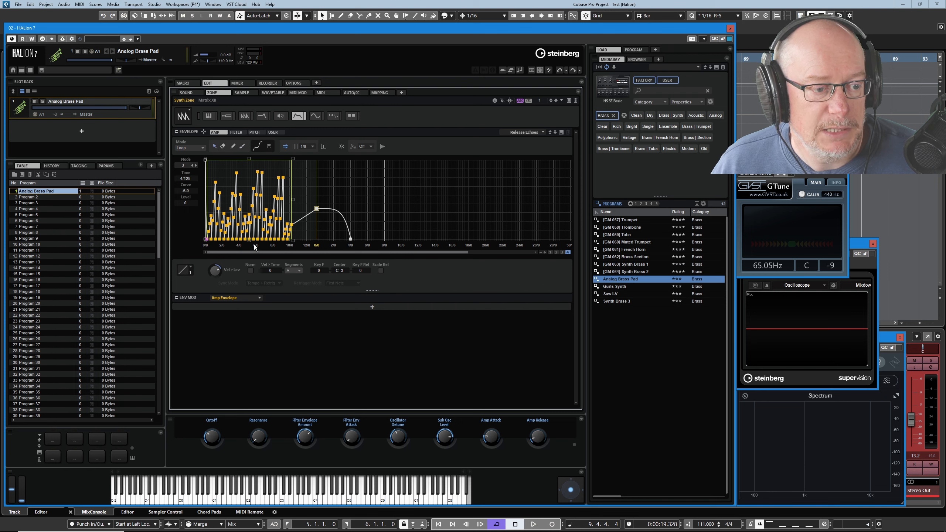
{"action": "left_click_drag", "start_coordinate": [270, 252], "coordinate": [197, 259]}
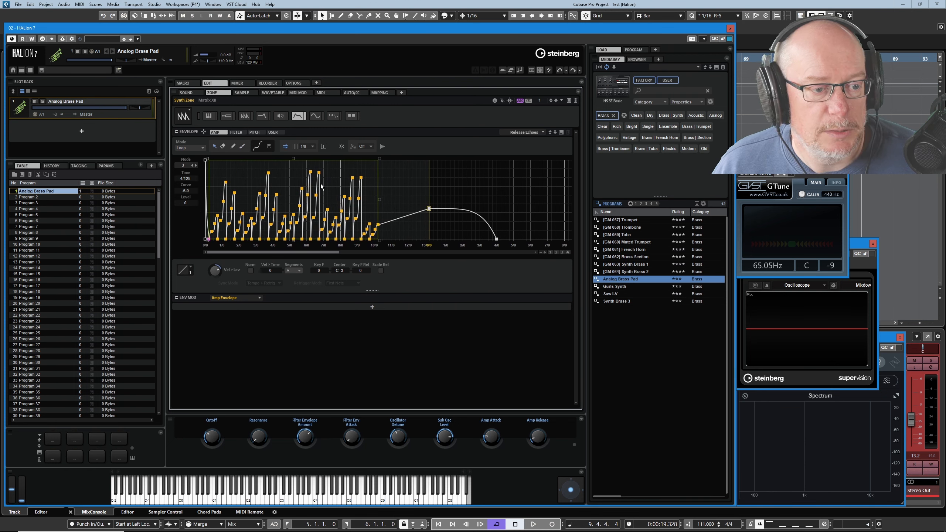
{"action": "left_click", "coordinate": [396, 194]}
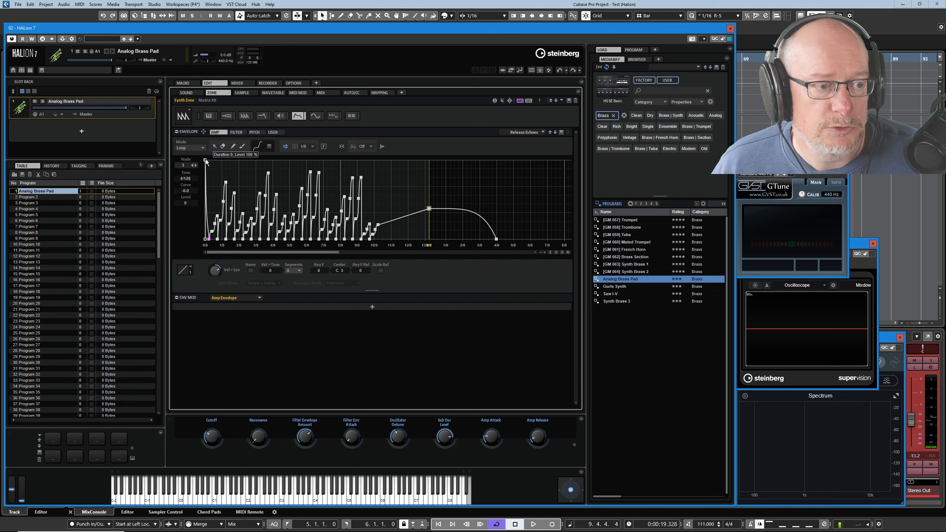
{"action": "left_click_drag", "start_coordinate": [205, 162], "coordinate": [238, 196]}
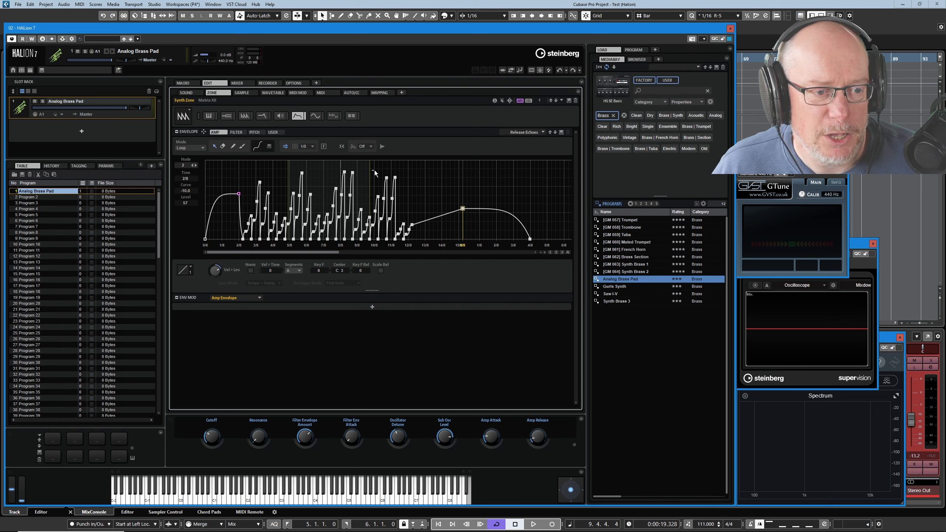
{"action": "left_click_drag", "start_coordinate": [413, 191], "coordinate": [411, 193]}
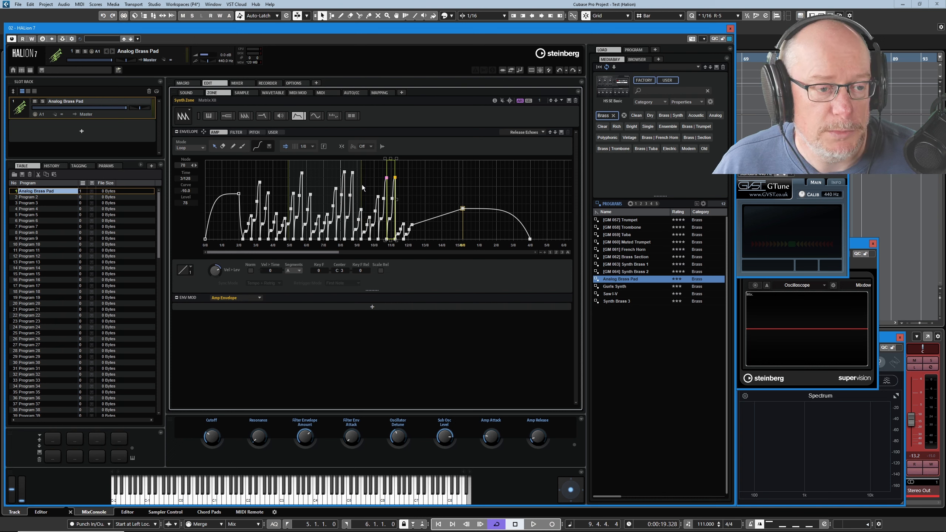
{"action": "left_click", "coordinate": [421, 217]}
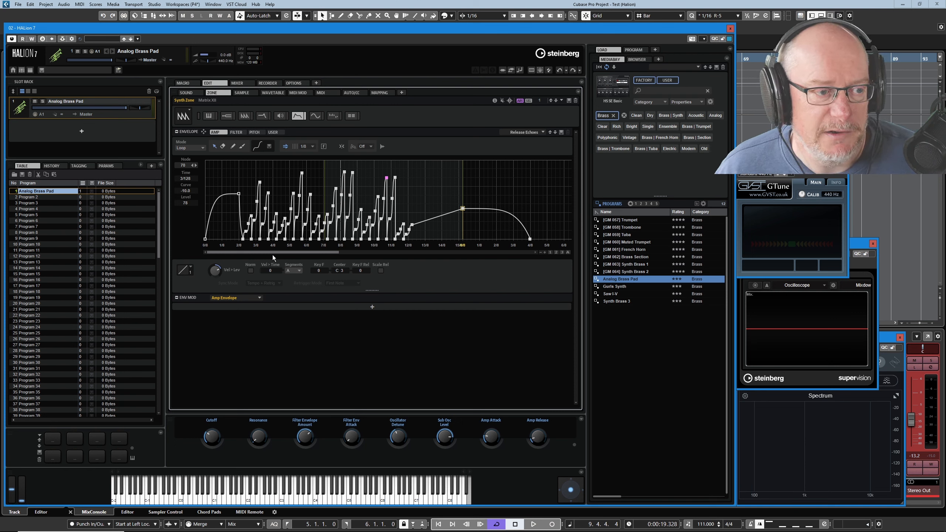
Step: Switch the envelope mode to Shaper, move the last node to duration 54/128, and lower the first node to level 31
{"action": "left_click", "coordinate": [203, 146]}
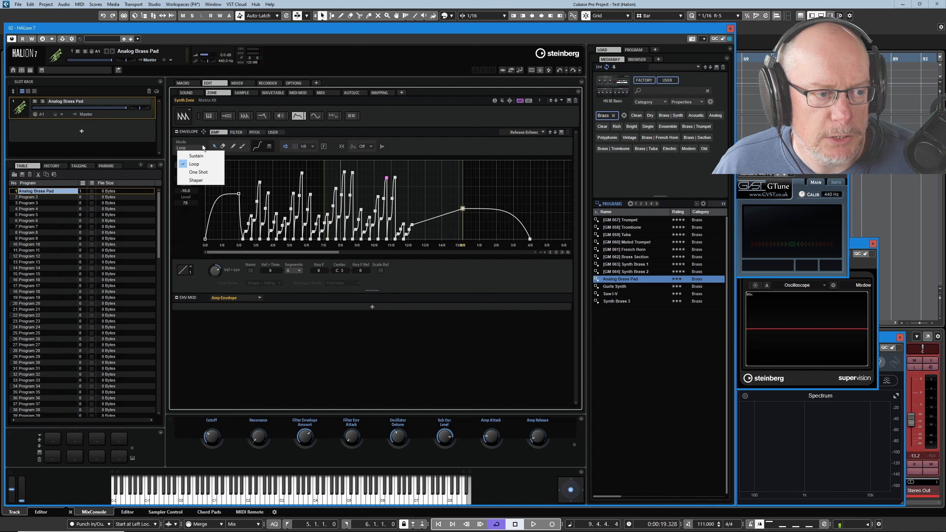
{"action": "left_click", "coordinate": [197, 180]}
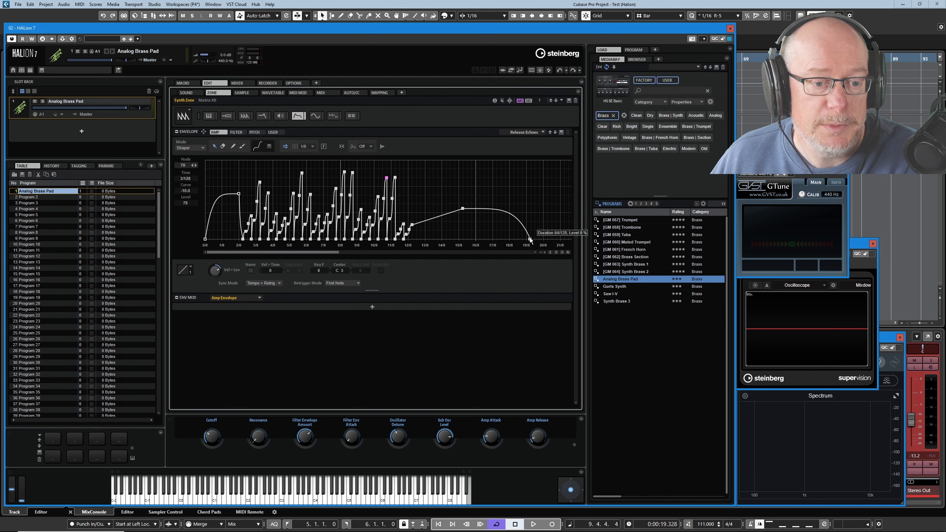
{"action": "left_click_drag", "start_coordinate": [530, 243], "coordinate": [520, 202]}
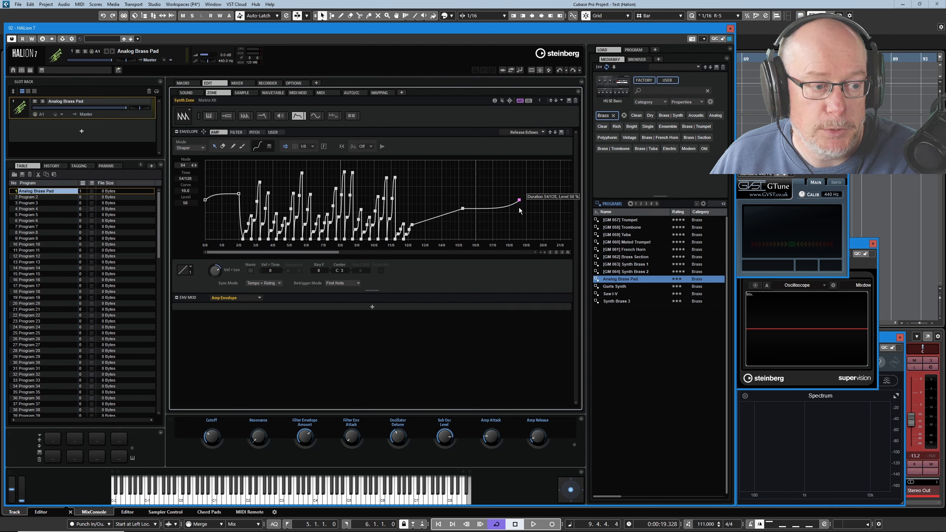
{"action": "mouse_move", "coordinate": [206, 200]}
{"action": "left_mouse_down"}
{"action": "mouse_move", "coordinate": [214, 227]}
{"action": "mouse_move", "coordinate": [222, 181]}
{"action": "mouse_move", "coordinate": [218, 216]}
{"action": "mouse_move", "coordinate": [201, 219]}
{"action": "mouse_move", "coordinate": [210, 178]}
{"action": "mouse_move", "coordinate": [207, 218]}
{"action": "left_mouse_up"}
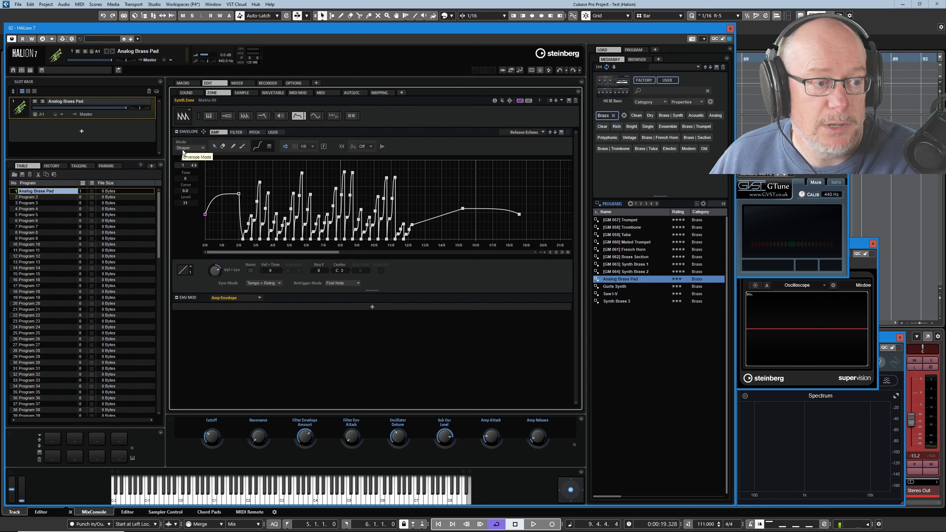
Step: Review the Sync Mode choices, keeping Tempo + Retrig, and set the Retrigger Mode to Each Note
{"action": "left_click", "coordinate": [266, 283]}
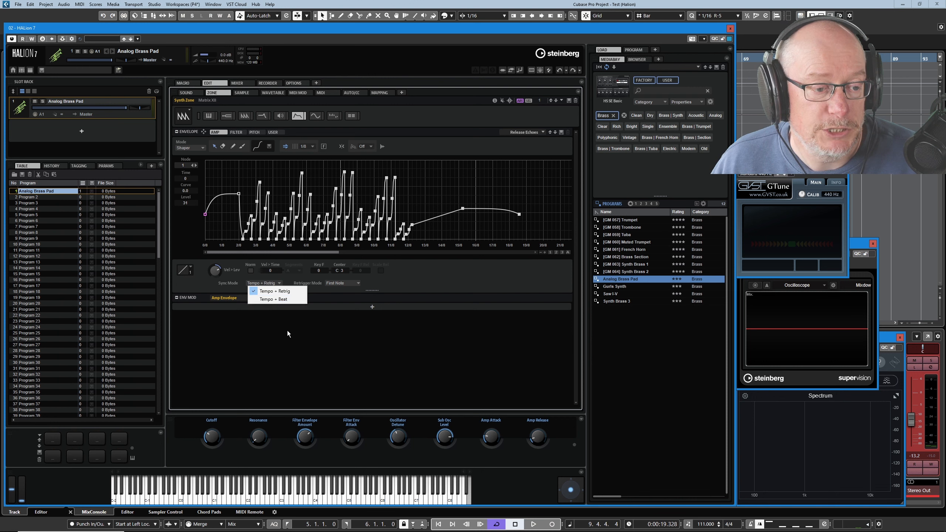
{"action": "left_click", "coordinate": [371, 347]}
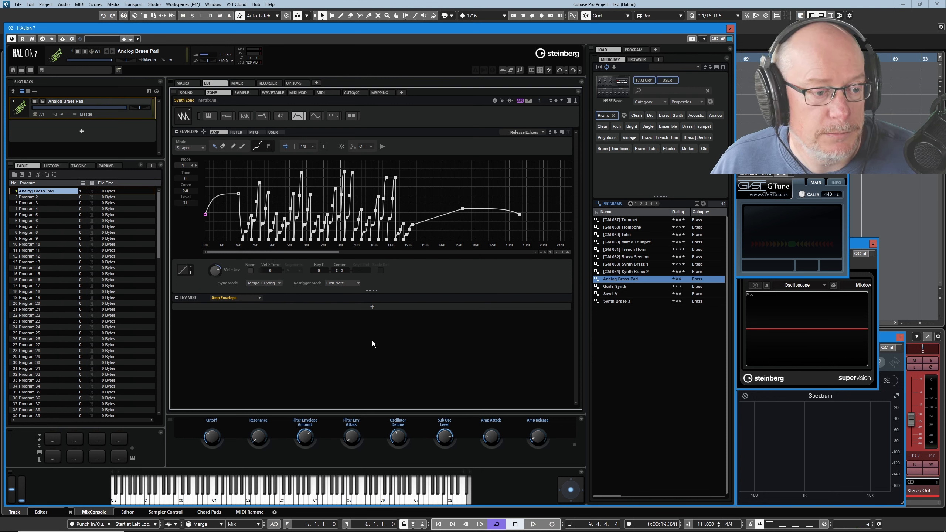
{"action": "left_click", "coordinate": [343, 283]}
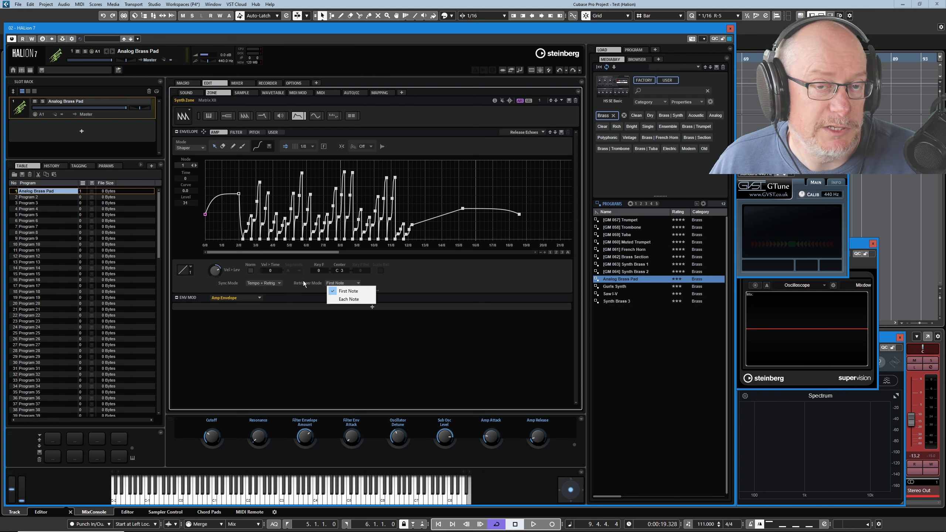
{"action": "left_click", "coordinate": [346, 300]}
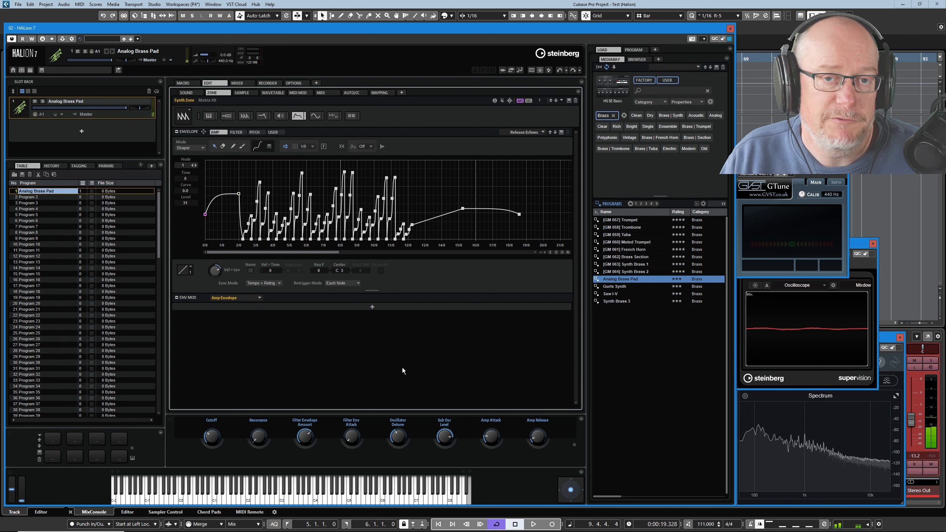
Step: Switch the amp envelope mode from Shaper to One Shot
{"action": "left_click", "coordinate": [190, 147]}
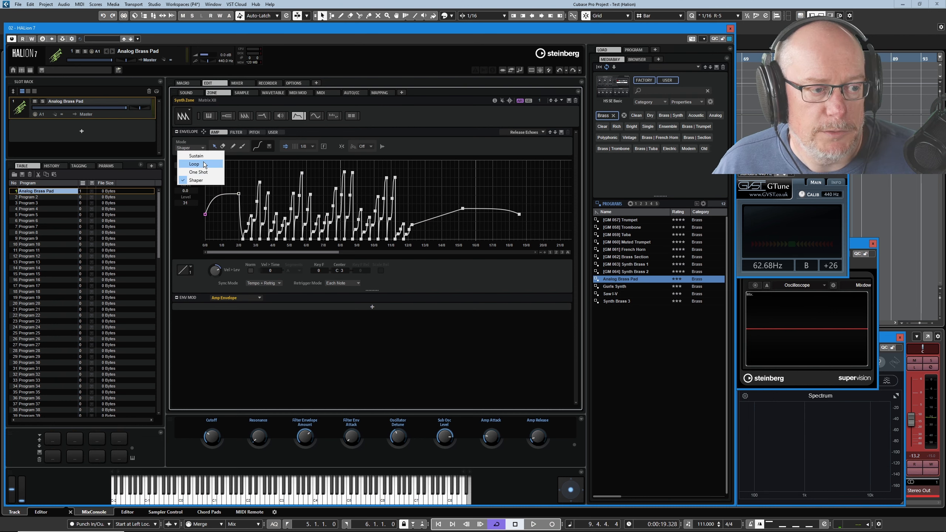
{"action": "left_click", "coordinate": [197, 172]}
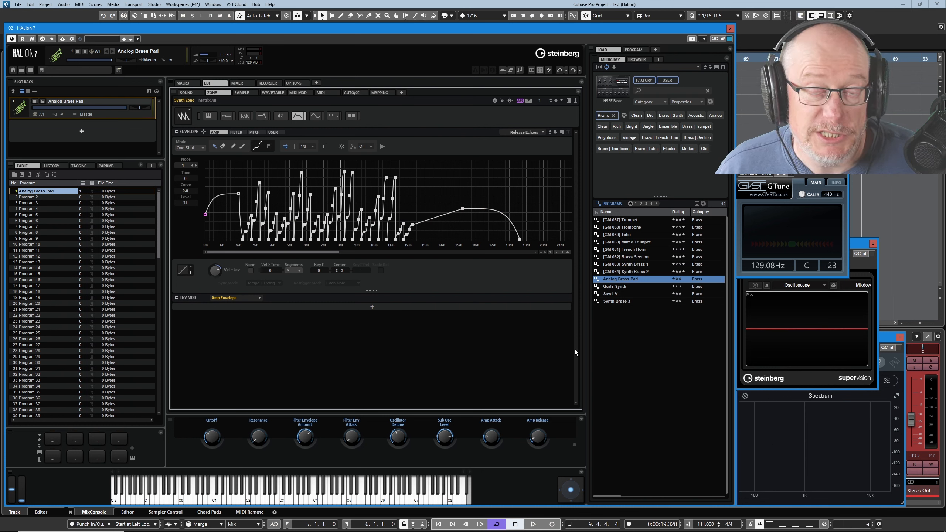
Step: Reload the Analog Brass Pad program and set the amp envelope's Key Follow to 57
{"action": "double_click", "coordinate": [620, 280]}
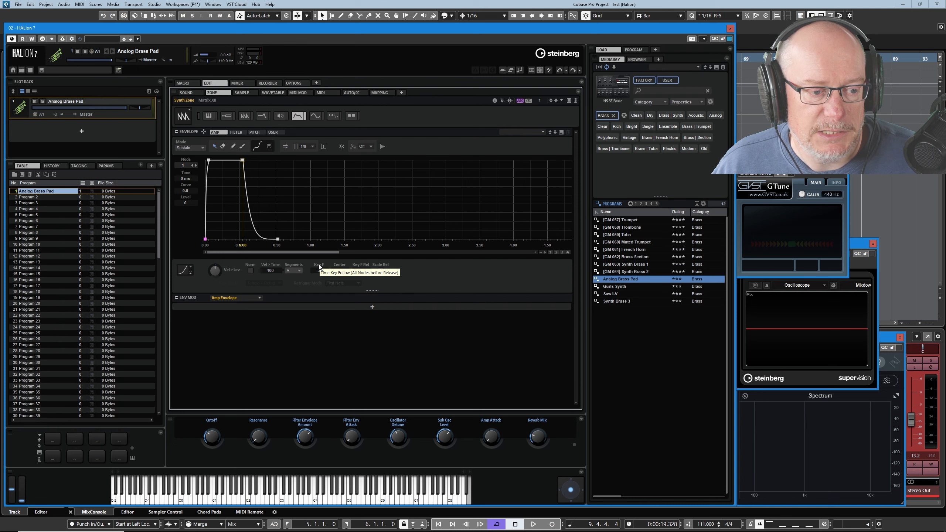
{"action": "left_click_drag", "start_coordinate": [321, 272], "coordinate": [322, 246]}
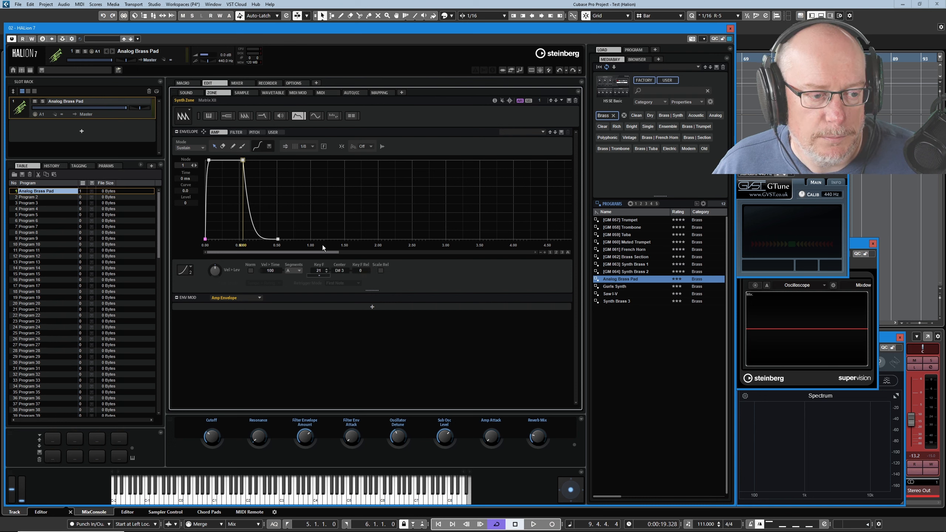
{"action": "left_click_drag", "start_coordinate": [329, 207], "coordinate": [330, 205]}
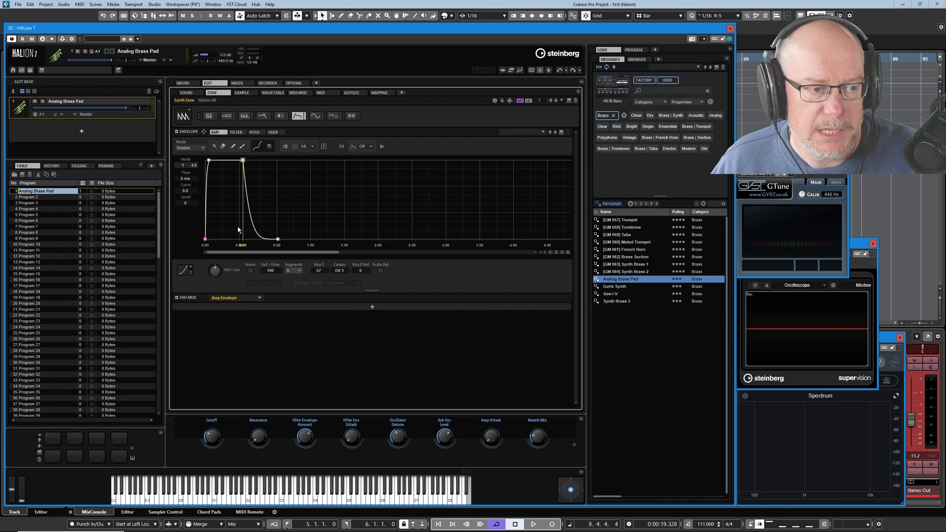
Step: Stretch the attack to about 0.95 s, the sustain node to 1103 ms and the release to about 2 s, and set Vel > Time to 0
{"action": "left_click_drag", "start_coordinate": [210, 161], "coordinate": [344, 161]}
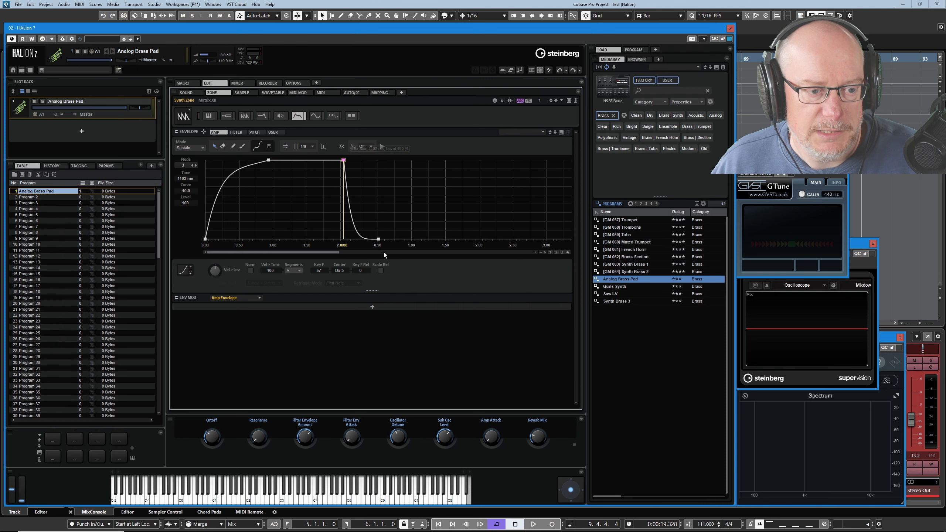
{"action": "left_click_drag", "start_coordinate": [379, 238], "coordinate": [479, 252]}
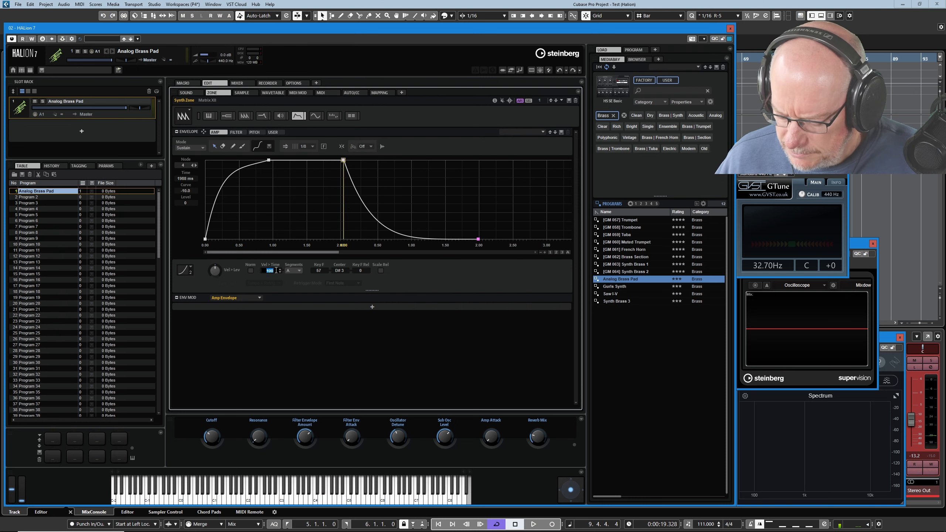
{"action": "type", "text": "0"}
{"action": "key", "text": "Return"}
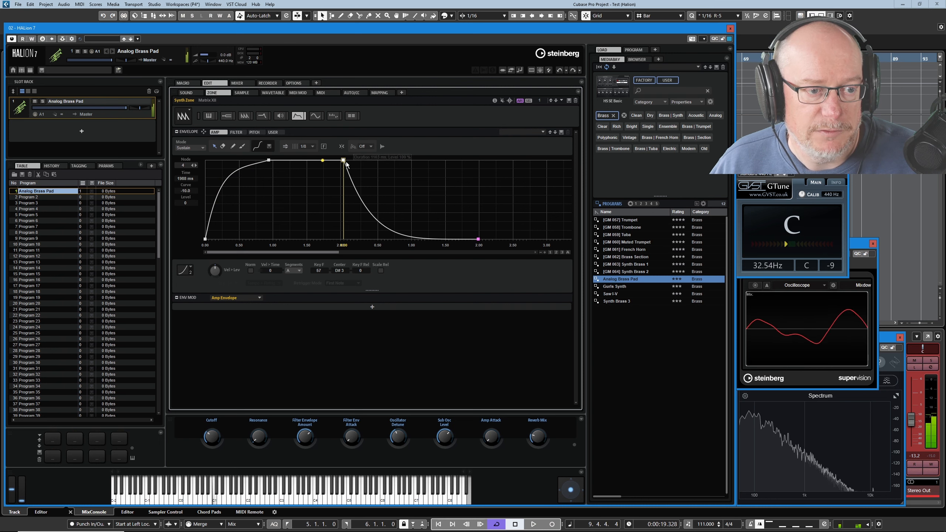
Step: Try a release key follow of 58 on the amp envelope, and reset it to 0
{"action": "mouse_move", "coordinate": [343, 161]}
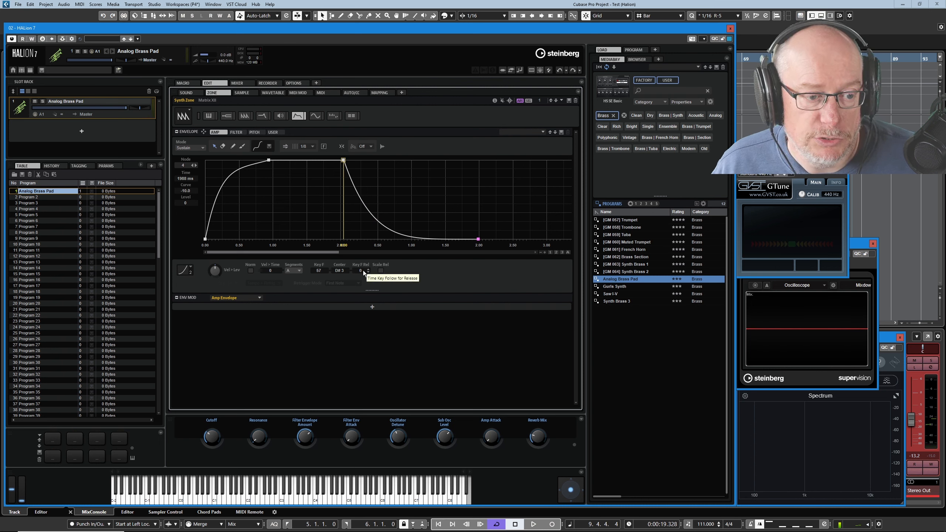
{"action": "left_click_drag", "start_coordinate": [363, 270], "coordinate": [374, 211]}
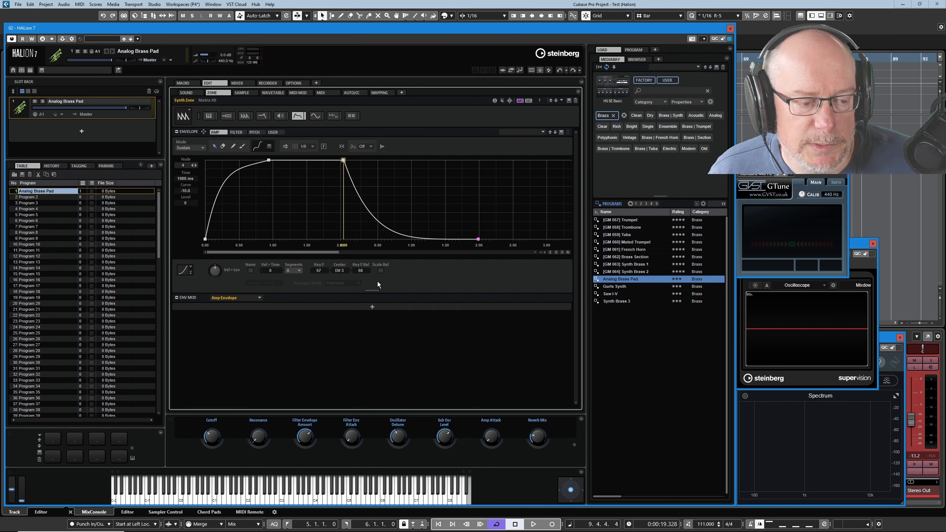
{"action": "double_click", "coordinate": [360, 272]}
{"action": "type", "text": "0"}
{"action": "key", "text": "Return"}
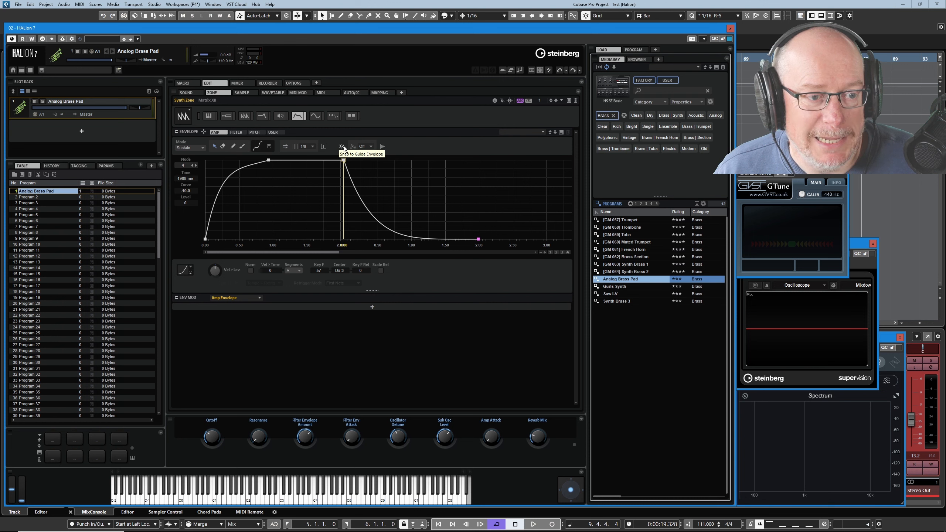
Step: Reload the Analog Brass Pad program and add low, high and low nodes at about 2.7, 3.7 and 6 s to the filter envelope
{"action": "double_click", "coordinate": [627, 280]}
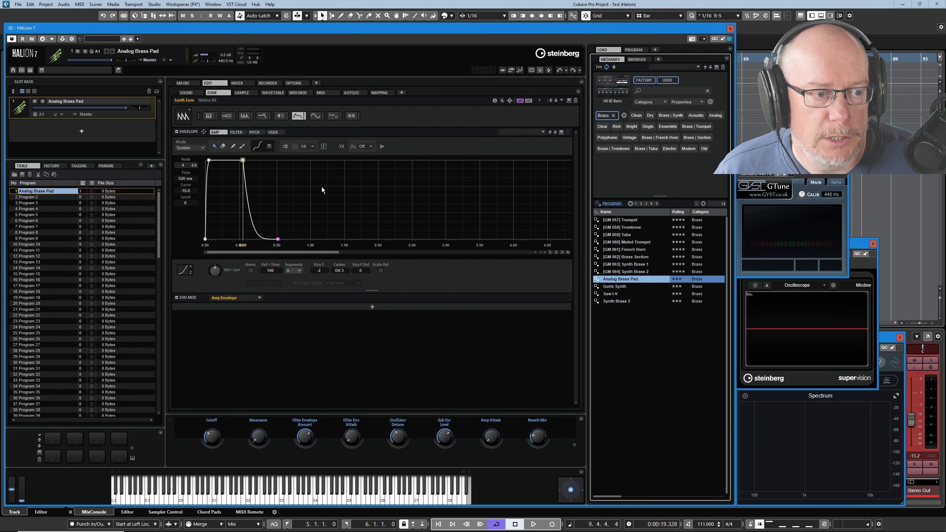
{"action": "left_click", "coordinate": [237, 132]}
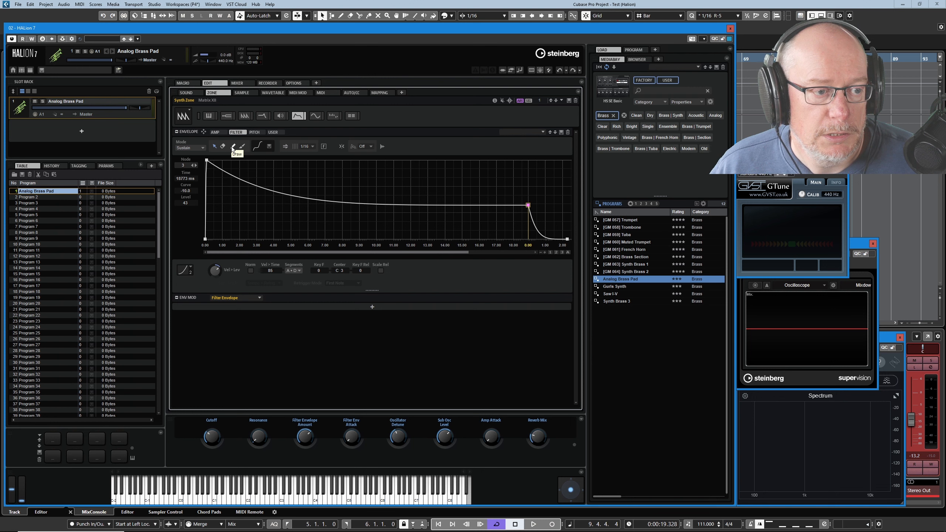
{"action": "left_click", "coordinate": [252, 231]}
{"action": "left_click", "coordinate": [268, 163]}
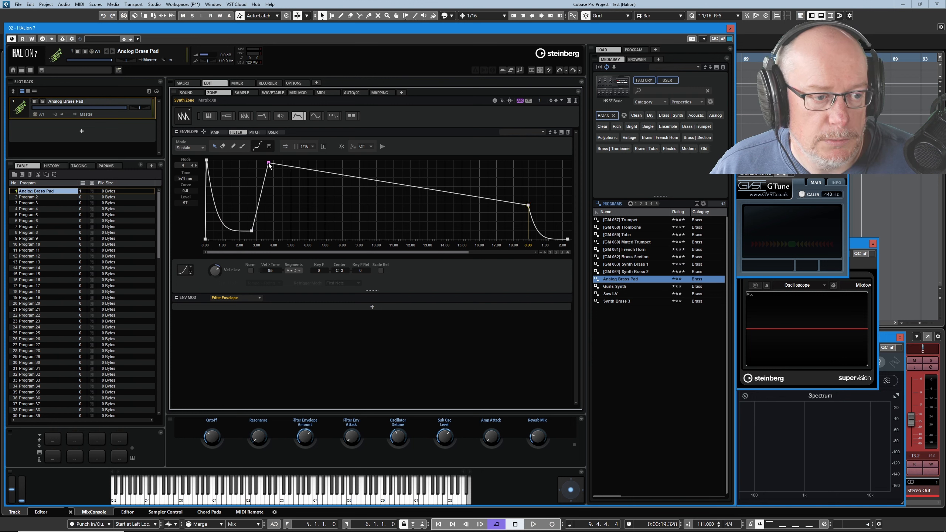
{"action": "left_click", "coordinate": [308, 232]}
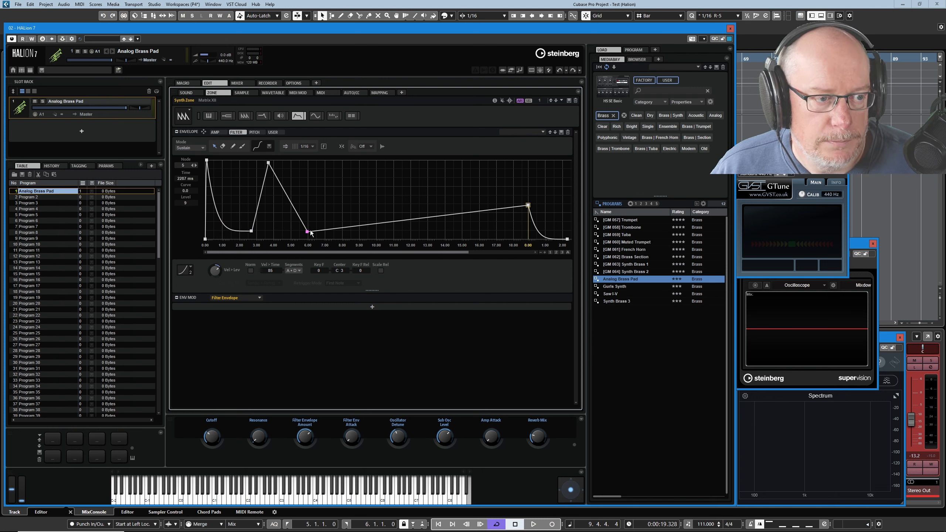
Step: Show the filter envelope as the guide behind the amp envelope and fit both curves in view
{"action": "left_click", "coordinate": [217, 133]}
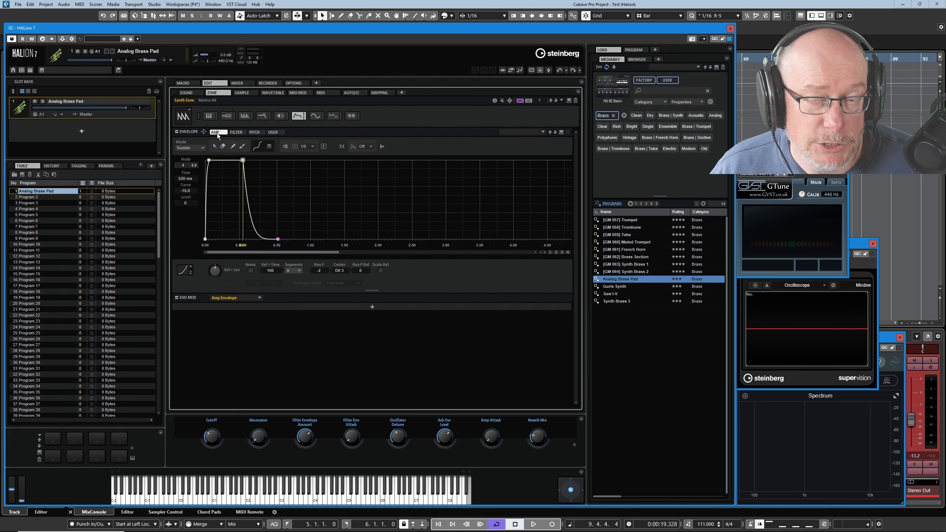
{"action": "left_click", "coordinate": [362, 147]}
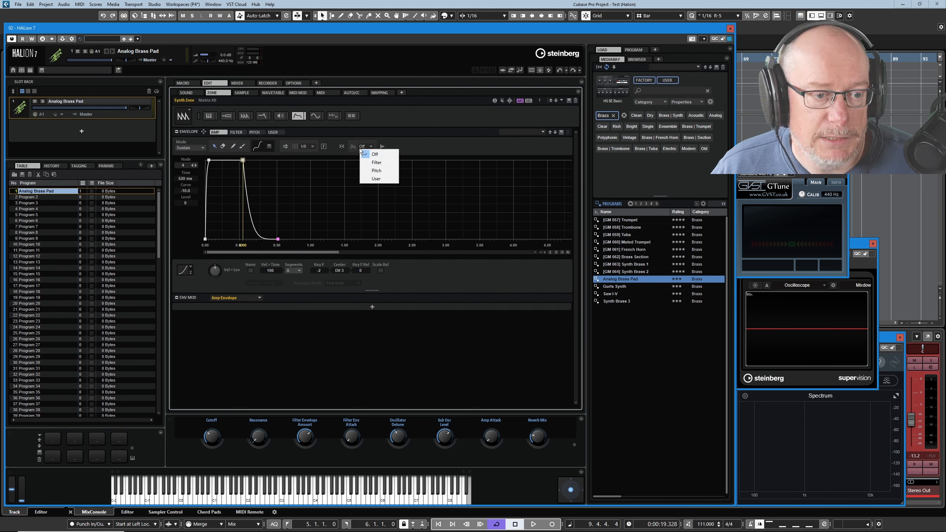
{"action": "left_click", "coordinate": [376, 163]}
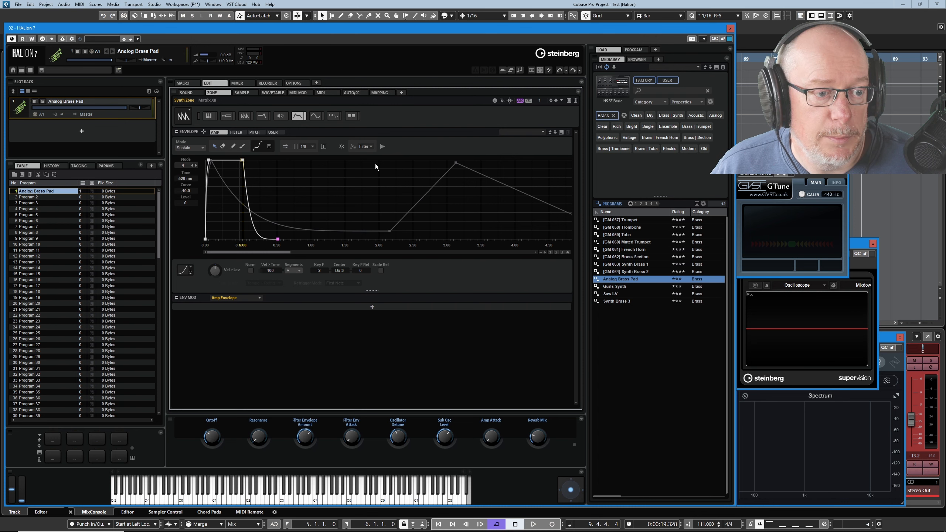
{"action": "left_click_drag", "start_coordinate": [369, 248], "coordinate": [369, 249]}
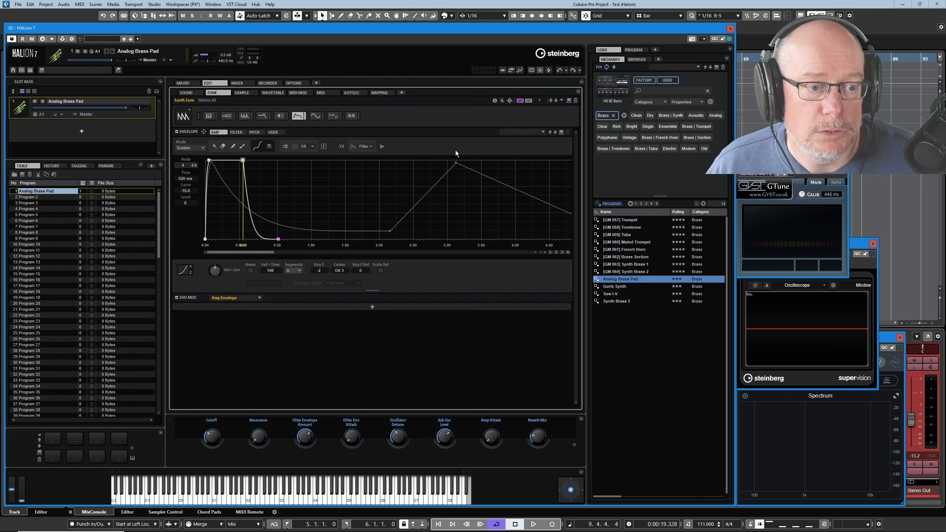
{"action": "left_click", "coordinate": [567, 252]}
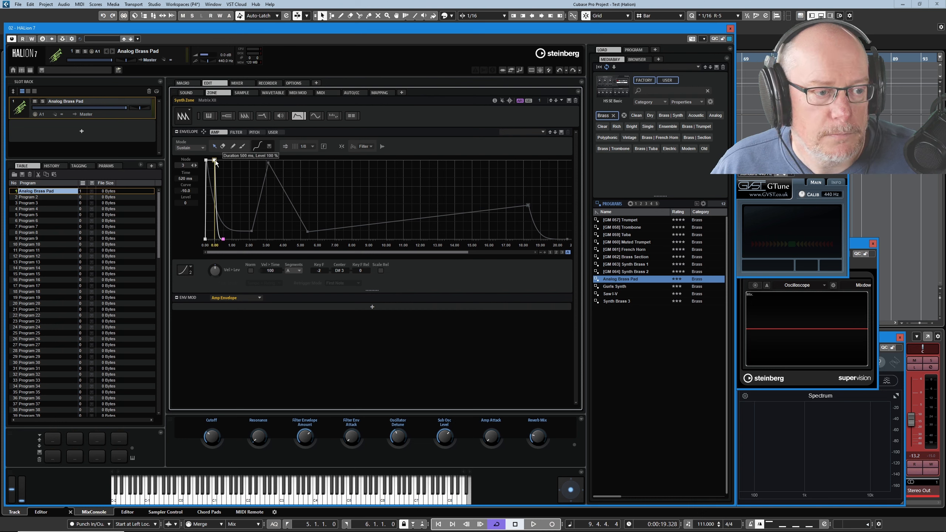
Step: Lengthen the amp release to about 4484 ms and snap the sustain node to the filter guide's peak time at 3632 ms, level 79
{"action": "left_click_drag", "start_coordinate": [214, 160], "coordinate": [257, 161]}
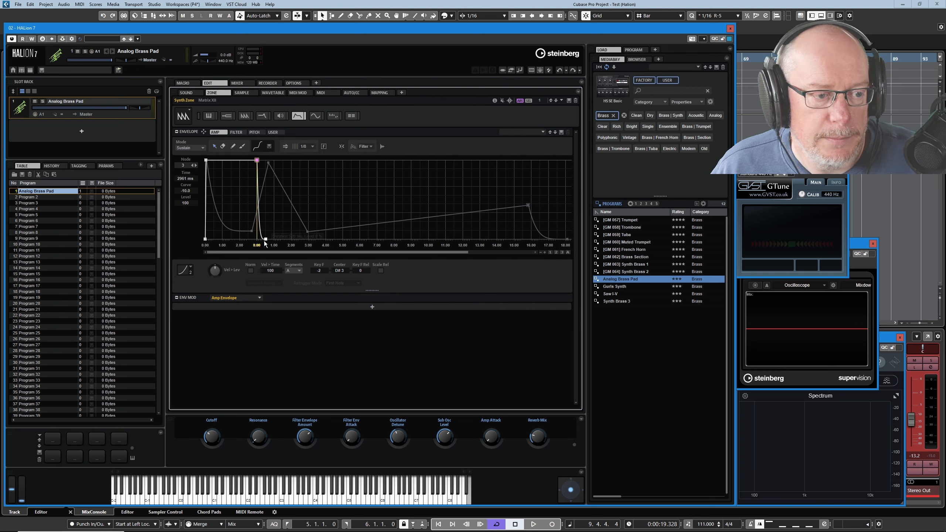
{"action": "left_click_drag", "start_coordinate": [265, 242], "coordinate": [335, 256]}
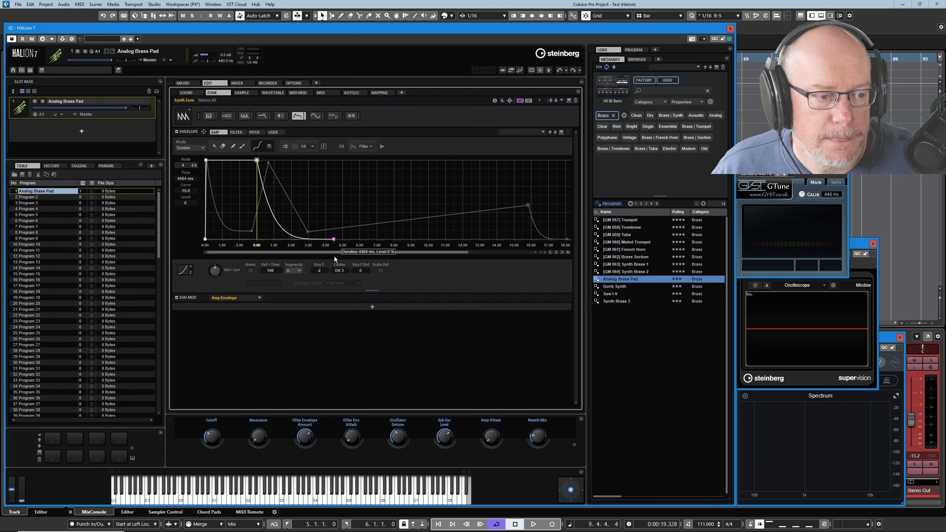
{"action": "mouse_move", "coordinate": [228, 245]}
{"action": "left_mouse_down"}
{"action": "mouse_move", "coordinate": [232, 271]}
{"action": "mouse_move", "coordinate": [236, 253]}
{"action": "left_mouse_up"}
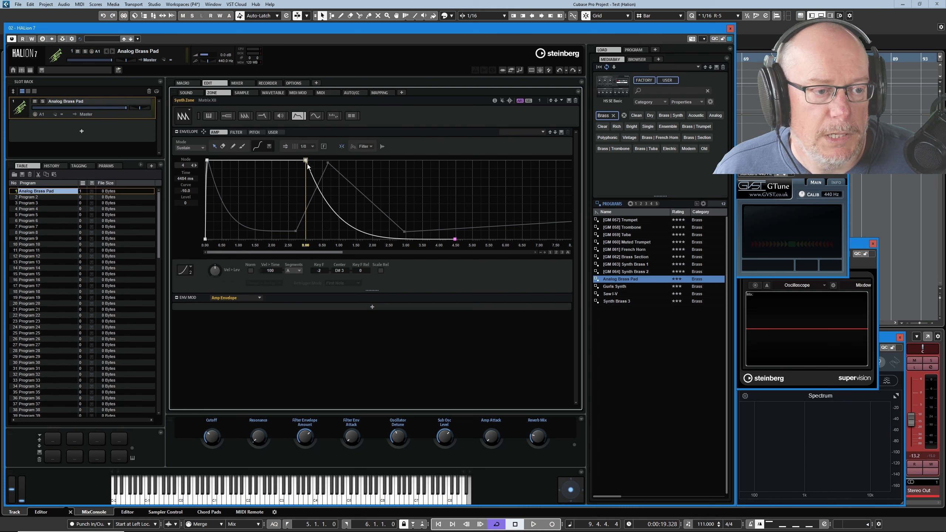
{"action": "mouse_move", "coordinate": [306, 161]}
{"action": "left_click_drag", "start_coordinate": [306, 162], "coordinate": [326, 180]}
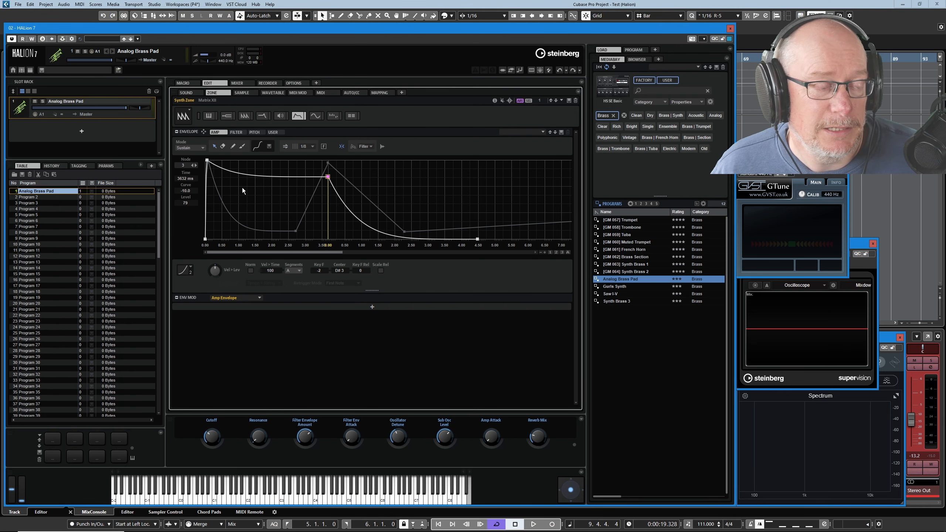
Step: Compare the filter, pitch, amp and user envelopes, including the pitch envelope's bipolar option and the user envelope's nodes
{"action": "left_click", "coordinate": [236, 132]}
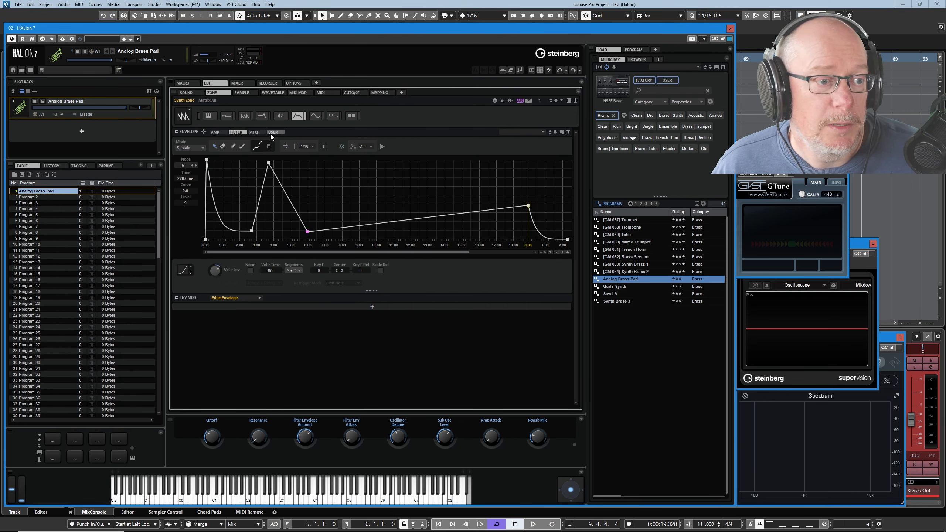
{"action": "left_click", "coordinate": [251, 132]}
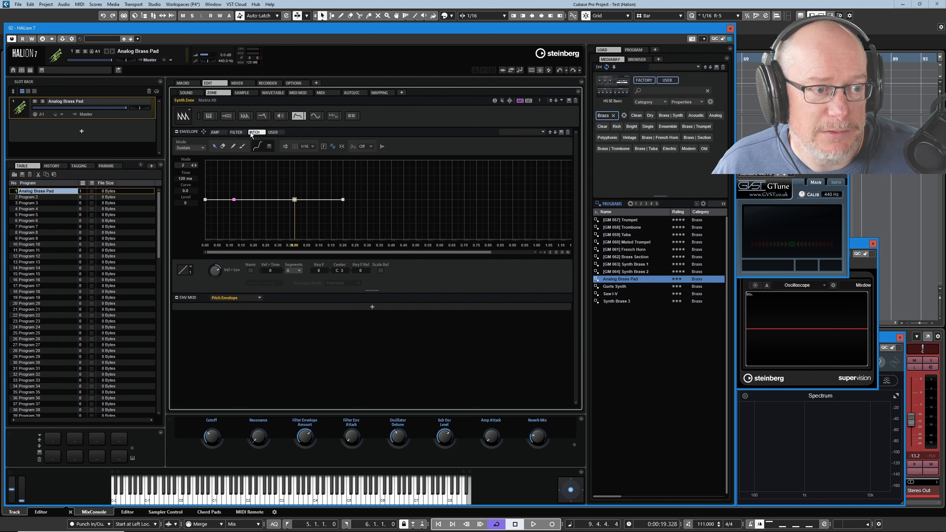
{"action": "left_click", "coordinate": [332, 148]}
{"action": "left_click", "coordinate": [334, 147]}
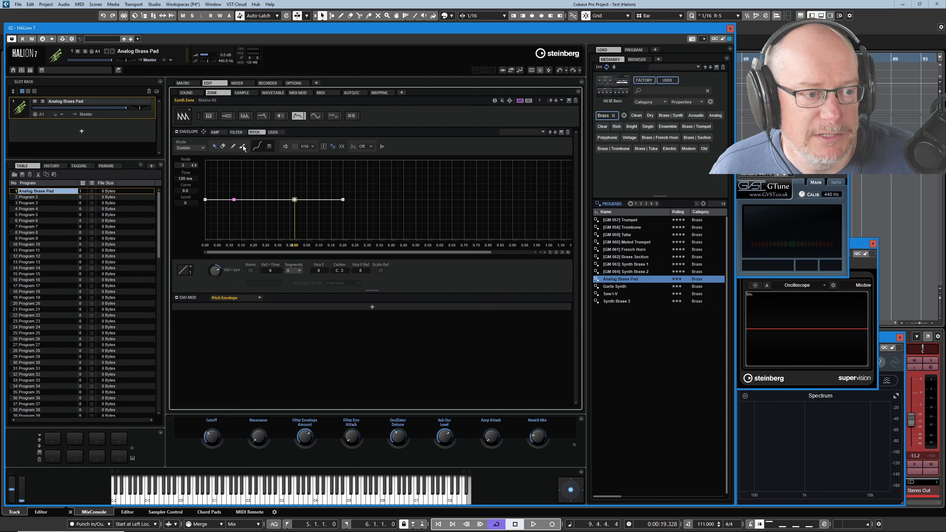
{"action": "left_click", "coordinate": [220, 132]}
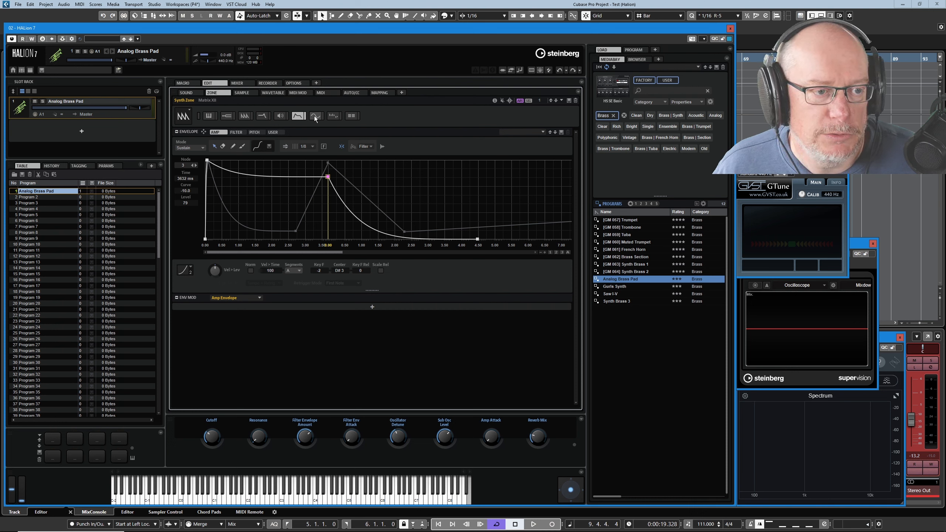
{"action": "left_click", "coordinate": [274, 132]}
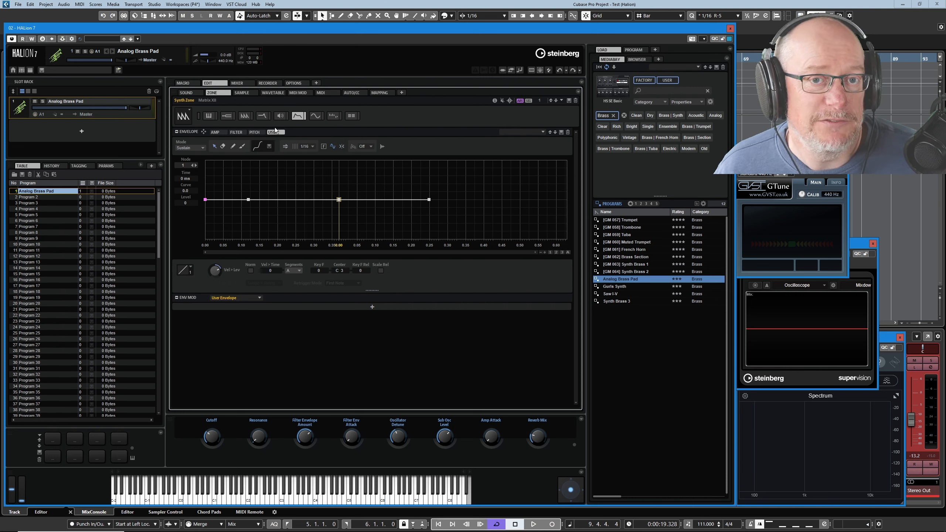
{"action": "mouse_move", "coordinate": [250, 200]}
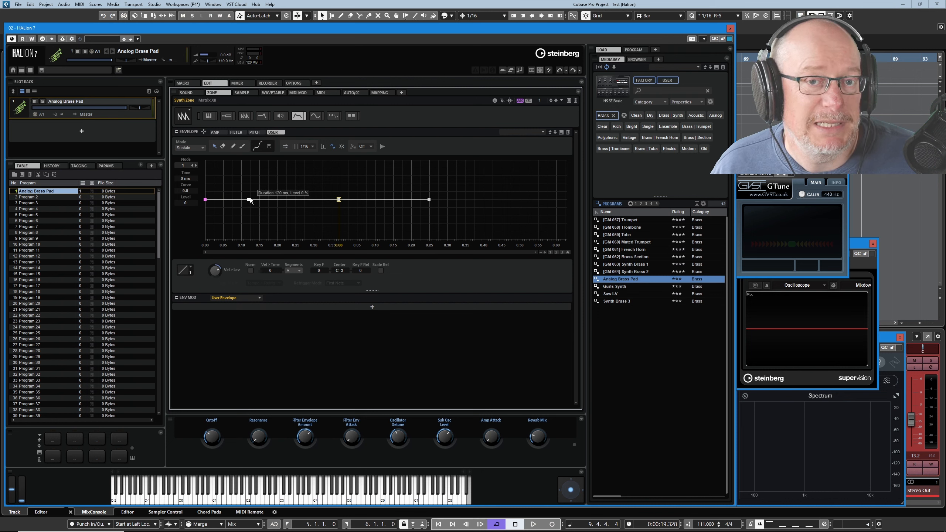